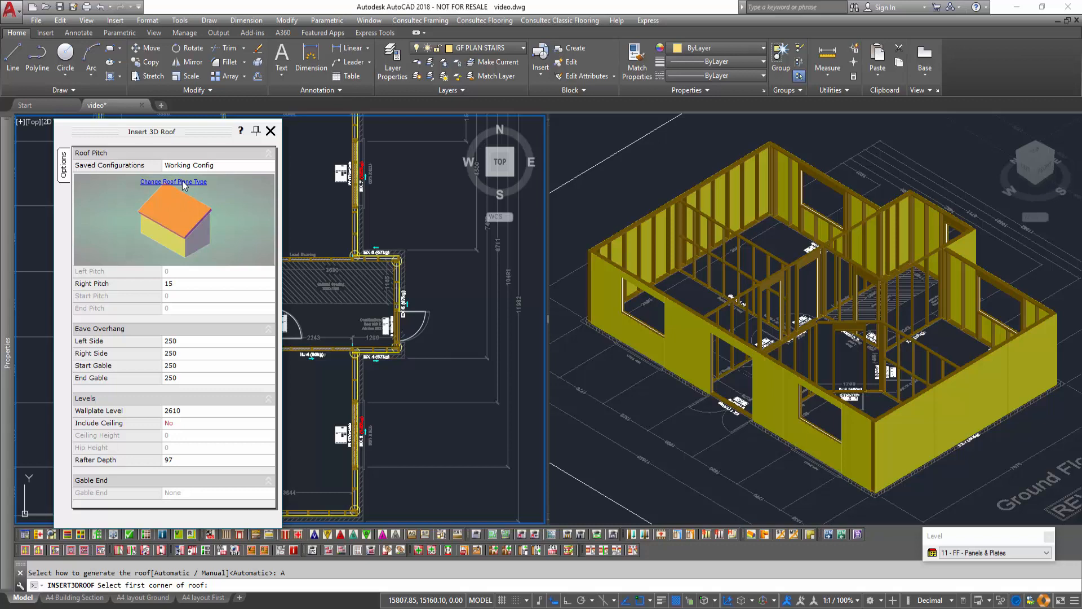
Step: Change the roof plane type to the dual-pitch gable roof and set both the left and right pitch to 45
left_click(174, 181)
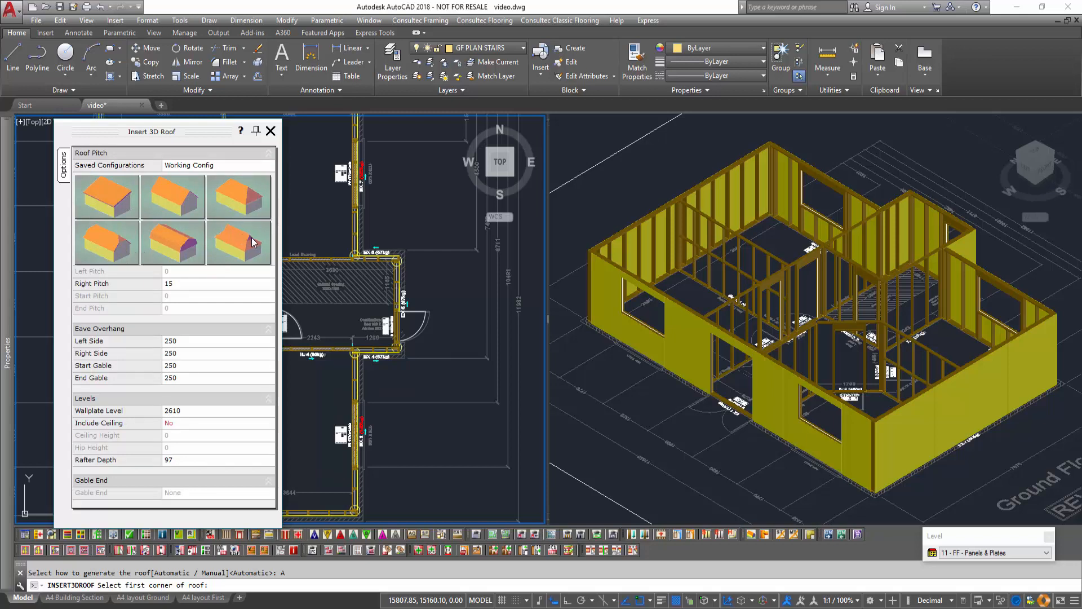
left_click(172, 192)
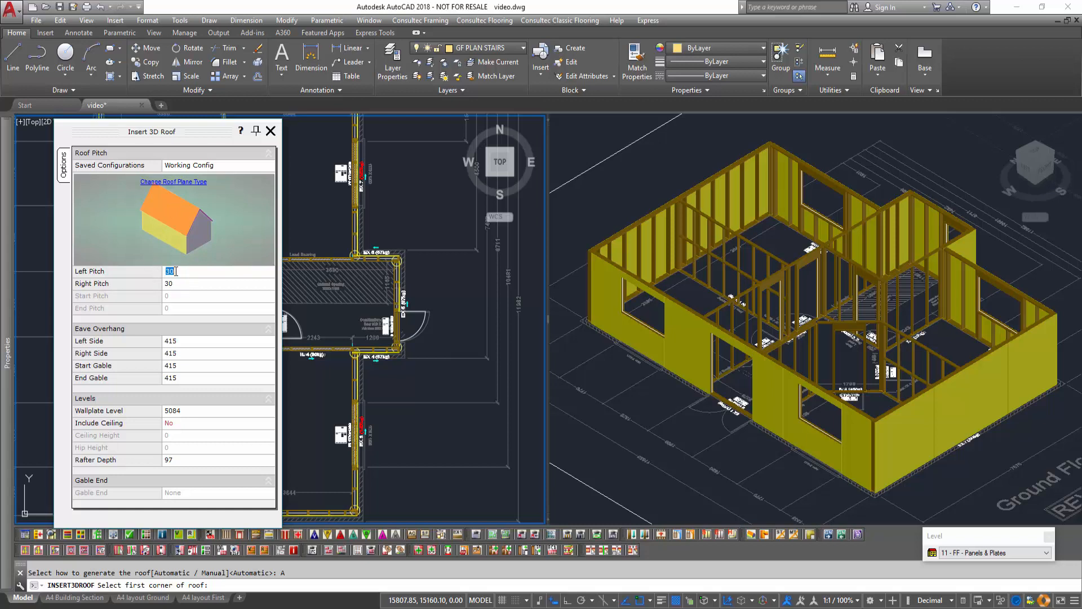
type("4545")
Step: Include a ceiling in the 3D roof and set its ceiling height to 600
left_click(197, 412)
left_click(183, 461)
left_click(183, 426)
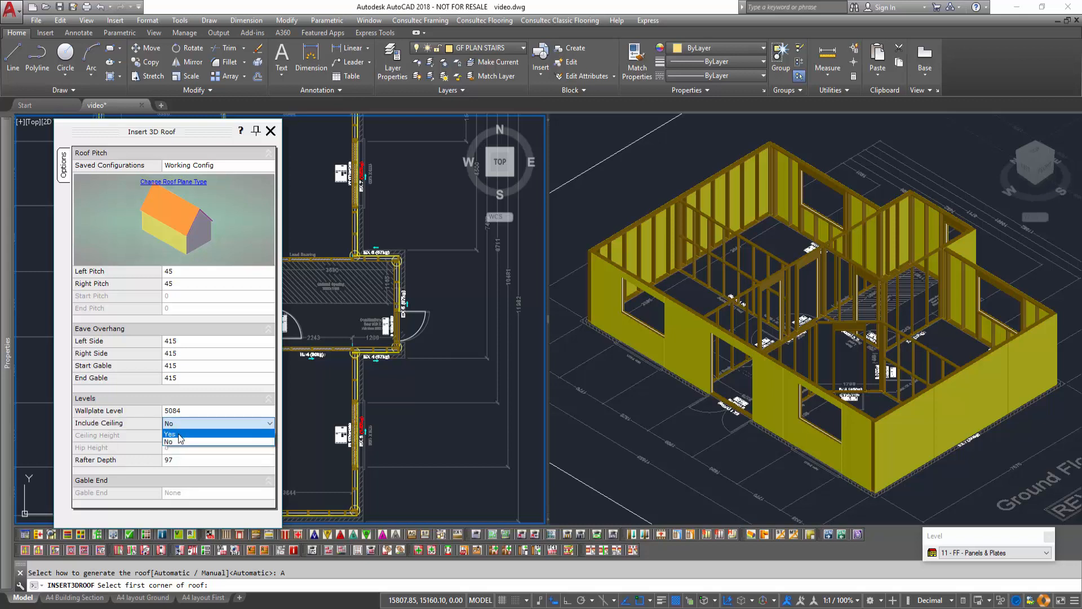
left_click(178, 435)
left_click(177, 435)
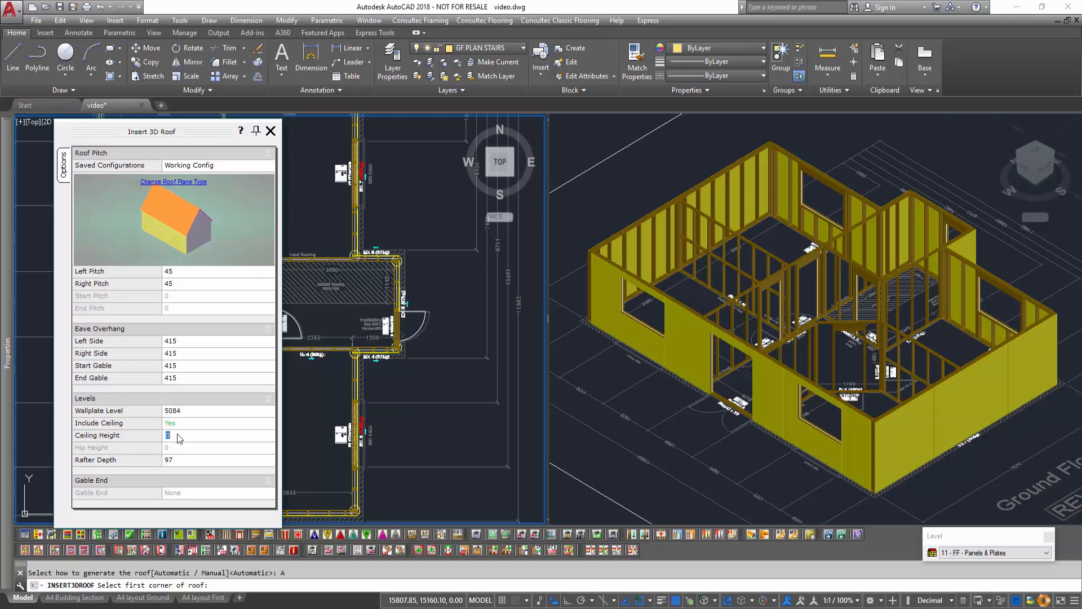
type("600")
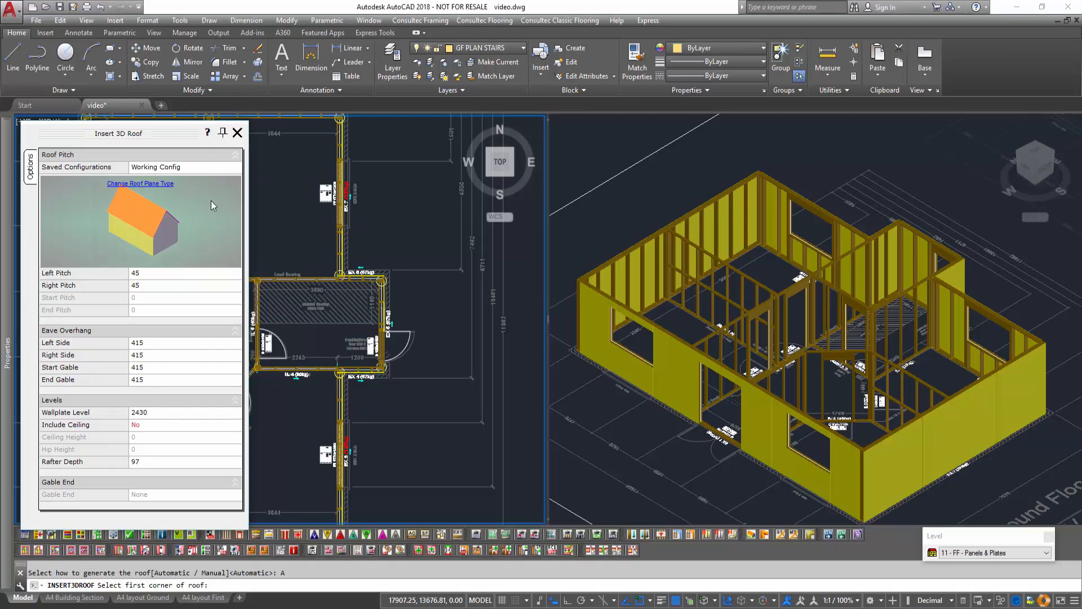
Step: Define the main roof's footprint from the building's lower-left outer wall corner to its upper-right outer wall corner in the plan
left_click(221, 133)
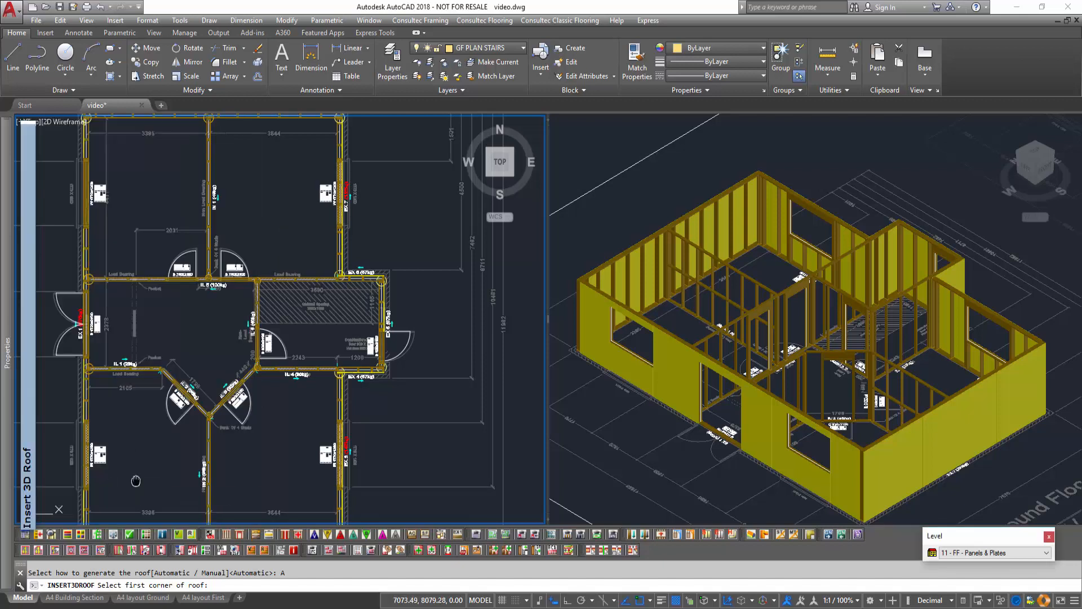
middle_click_drag(140, 472, 237, 356)
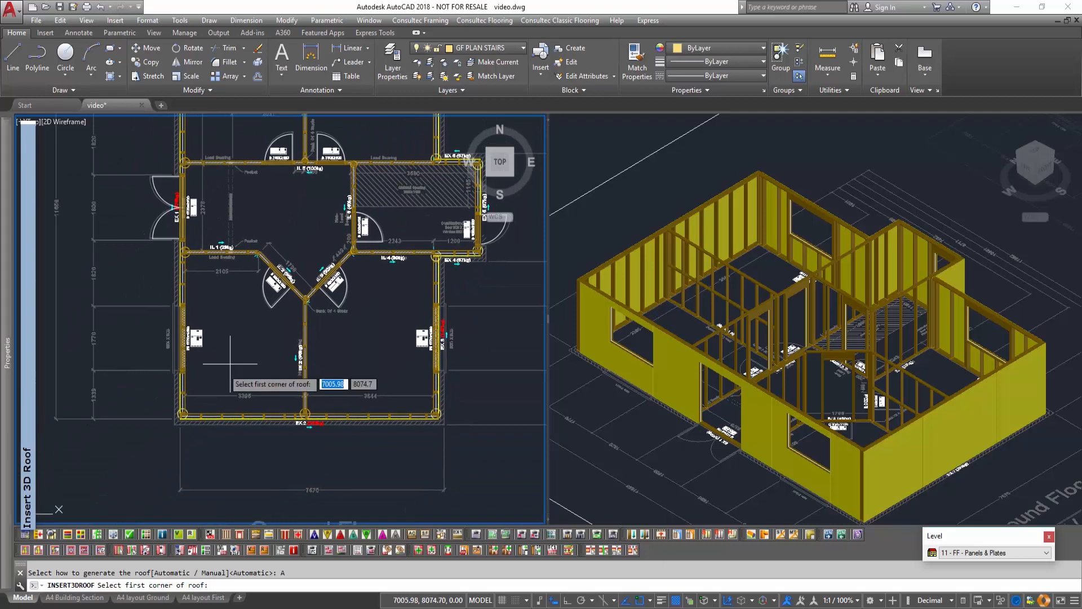
scroll(180, 418, "up", 3)
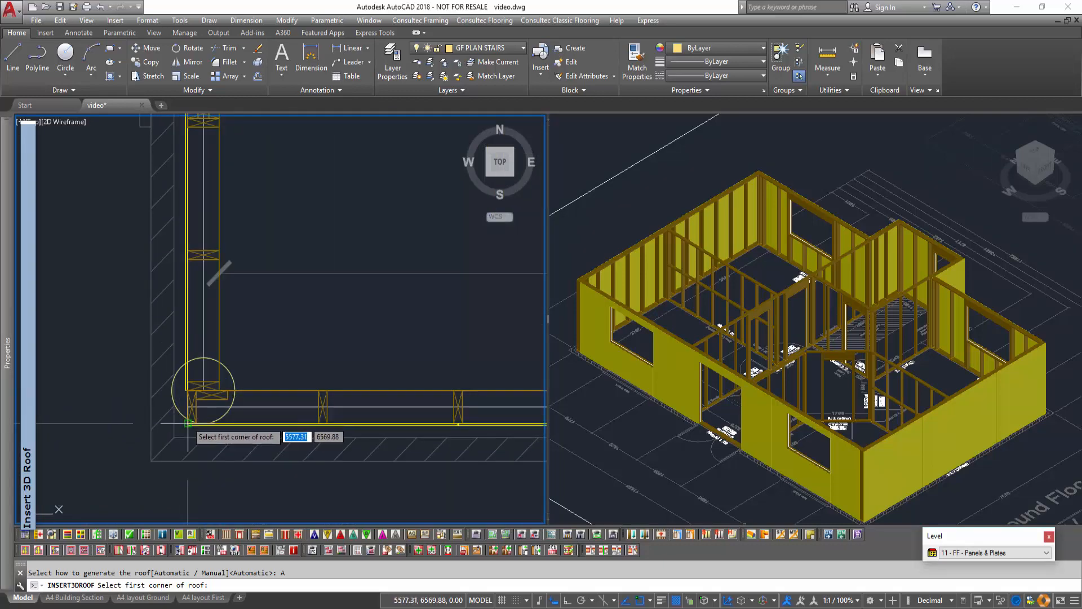
scroll(188, 437, "up", 3)
left_click(186, 434)
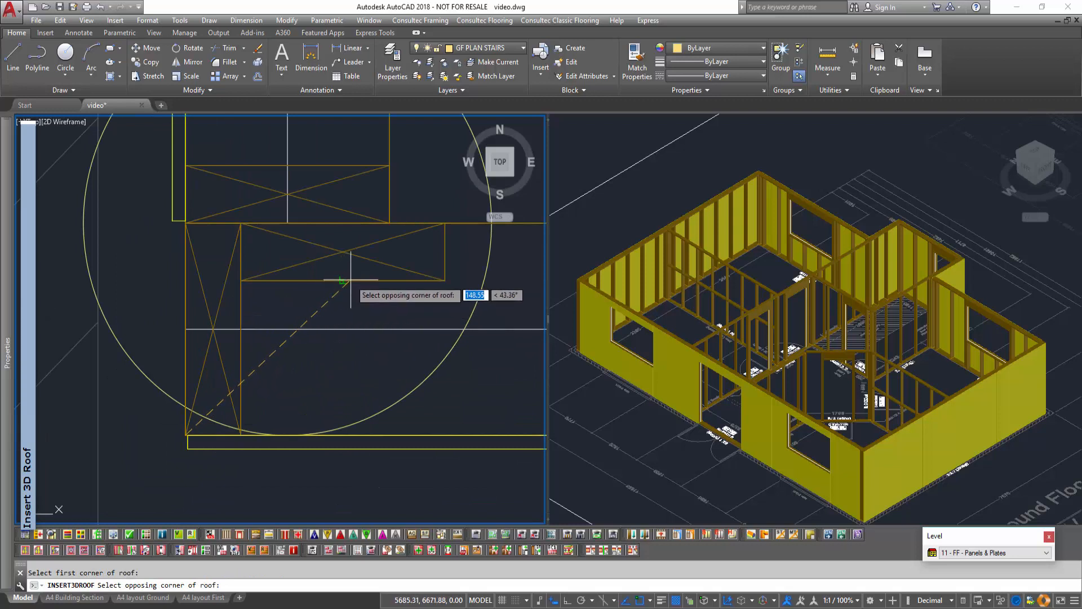
middle_click_drag(425, 188, 425, 188)
scroll(297, 283, "down", 6)
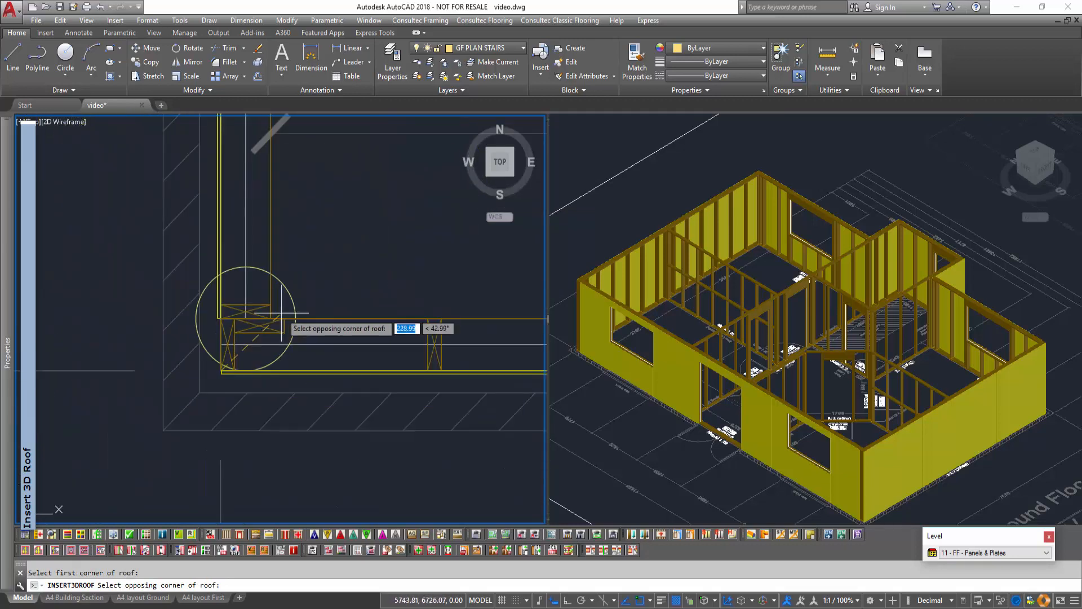
scroll(415, 204, "down", 8)
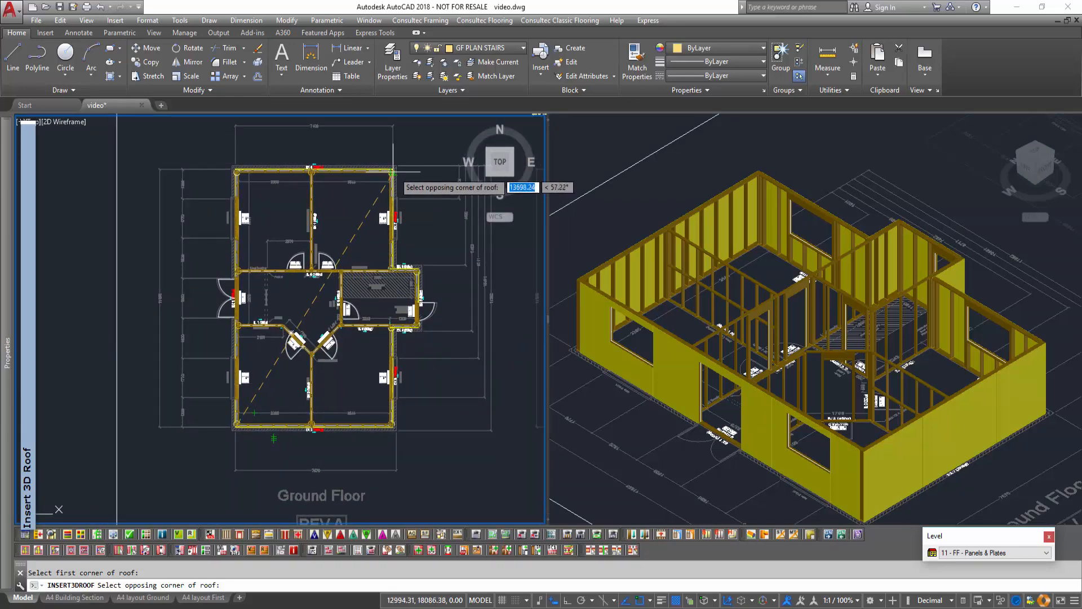
scroll(389, 169, "up", 8)
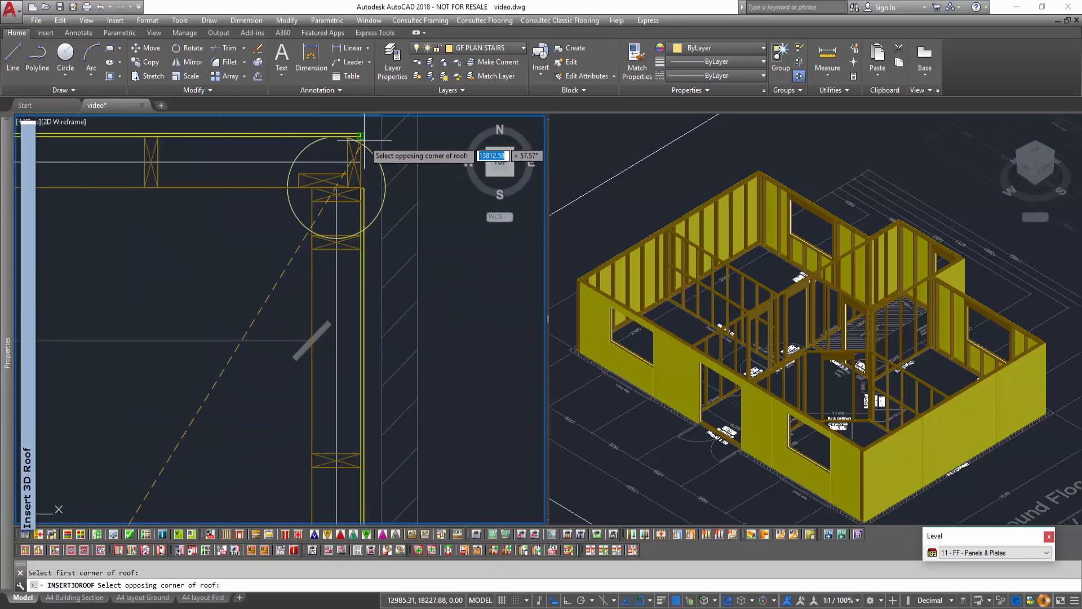
left_click(361, 136)
Step: Generate the main roof with its ridge running north along the building's length, and orbit the 3D view to inspect it
scroll(361, 305, "down", 6)
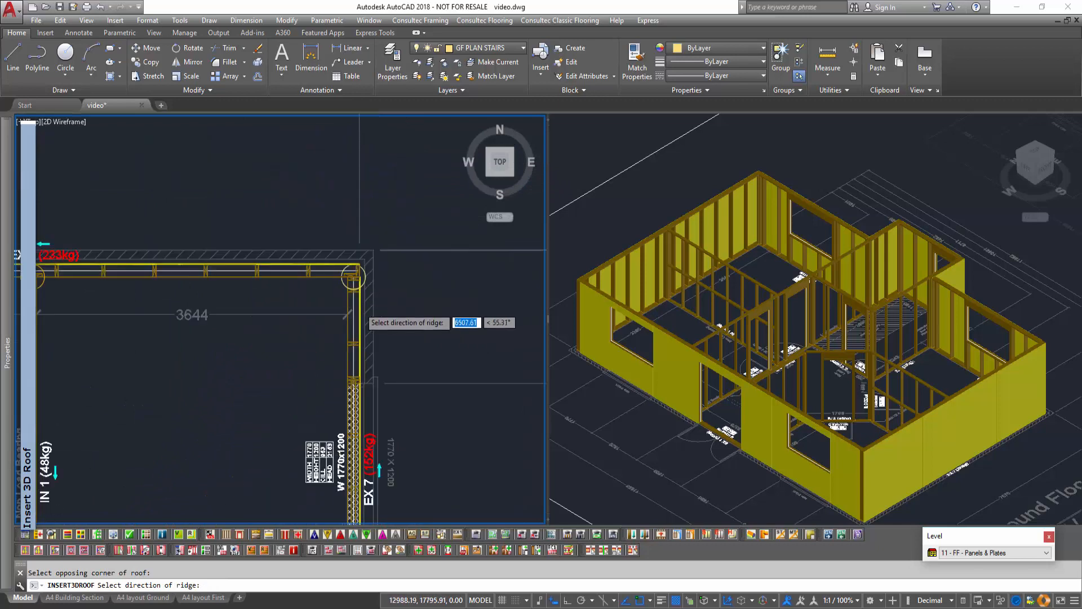
middle_click_drag(366, 426, 366, 242)
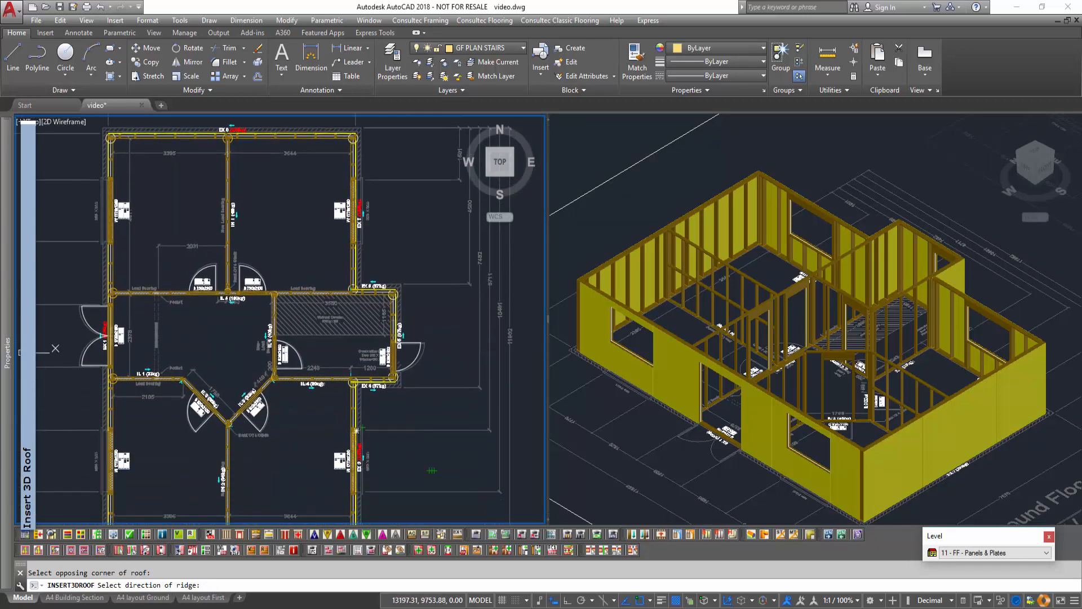
scroll(372, 286, "down", 3)
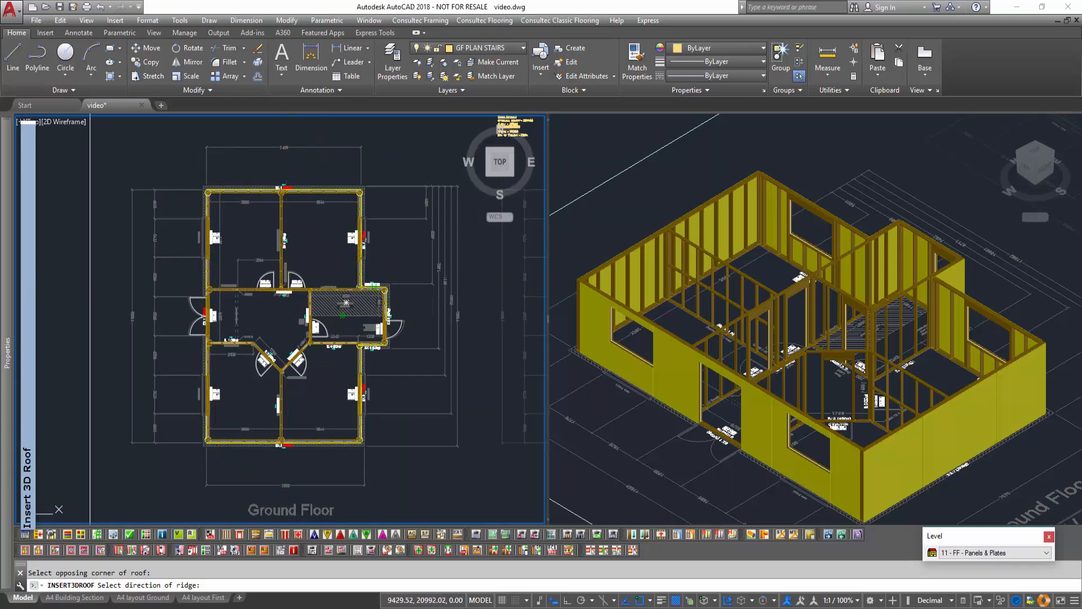
left_click(287, 129, "shift")
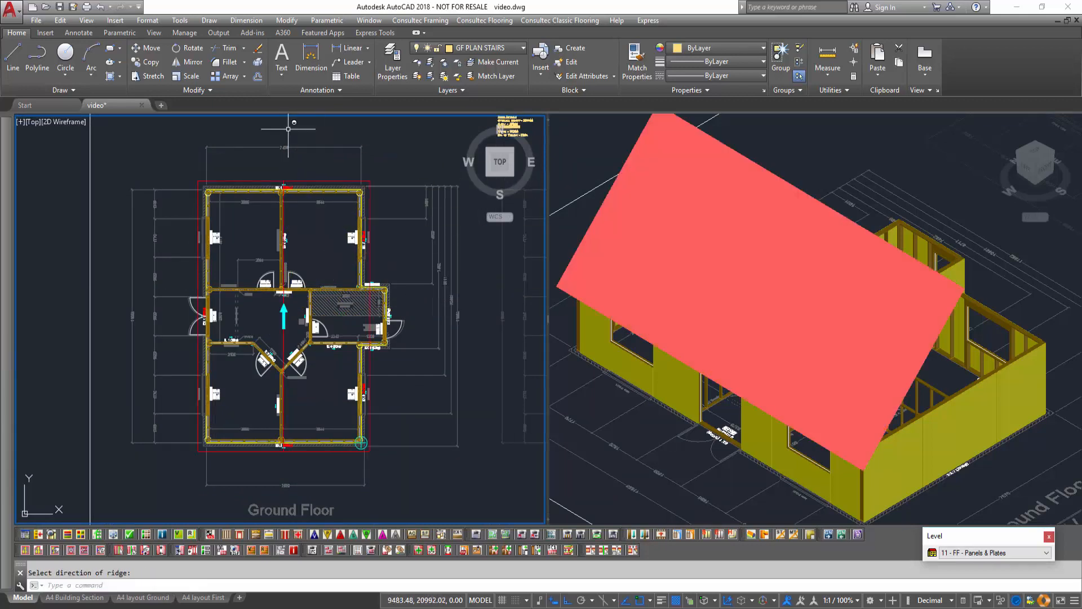
middle_click_drag(1031, 476, 987, 430, "shift")
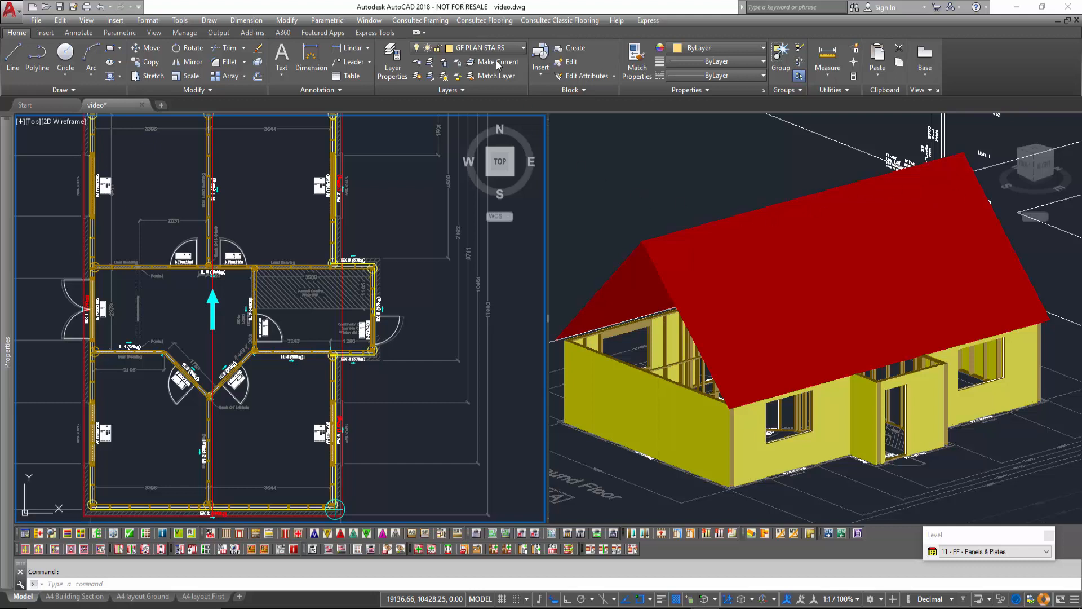
Step: Start a second 3D roof with automatic generation from the porch's upper-right outer corner, at the end of wall EX 6
left_click(435, 21)
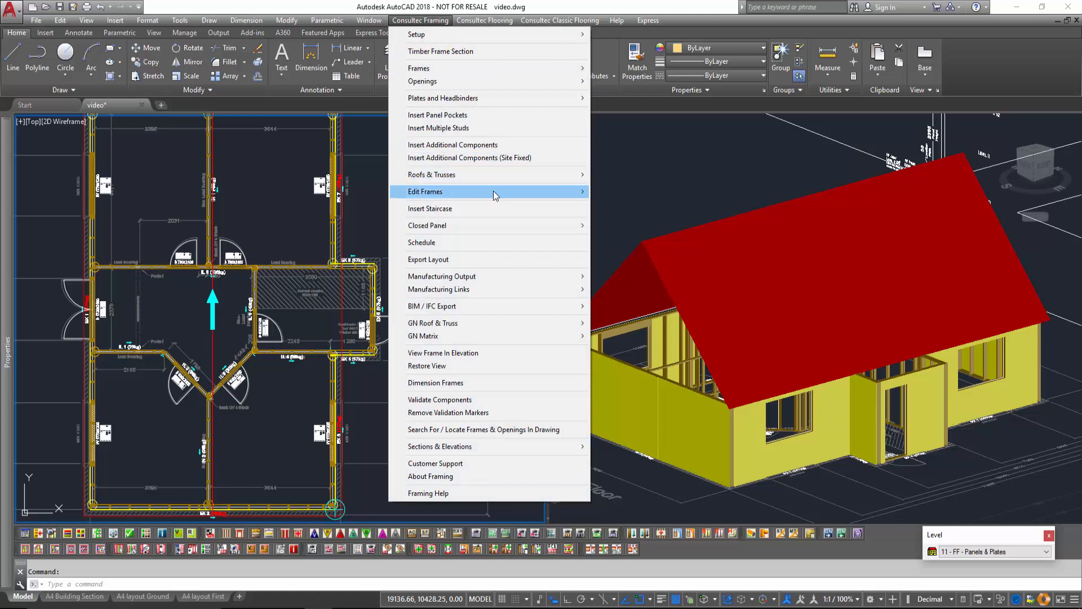
mouse_move(502, 173)
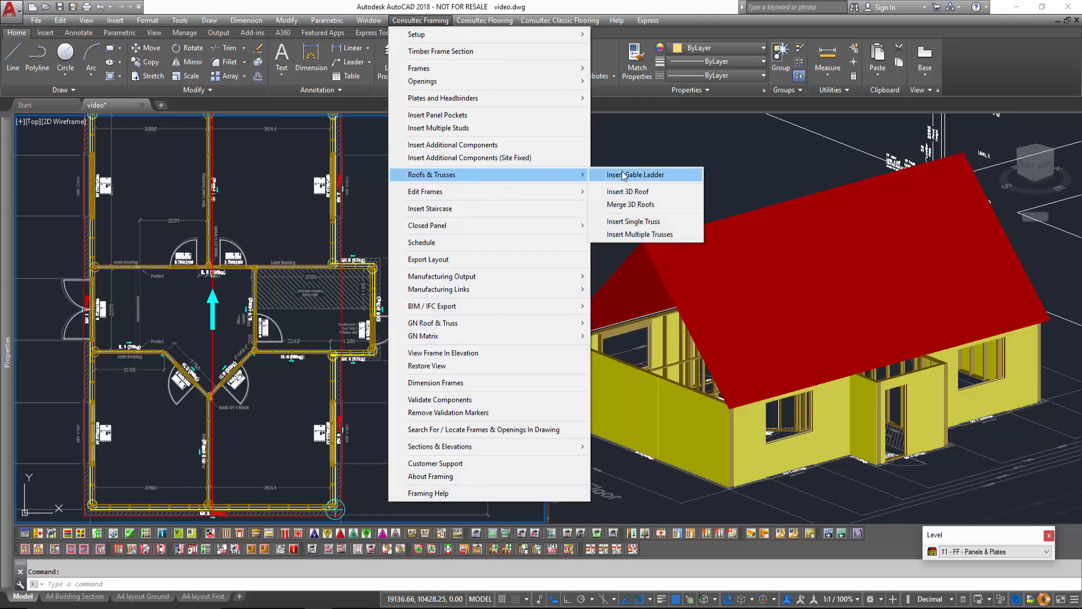
left_click(645, 195)
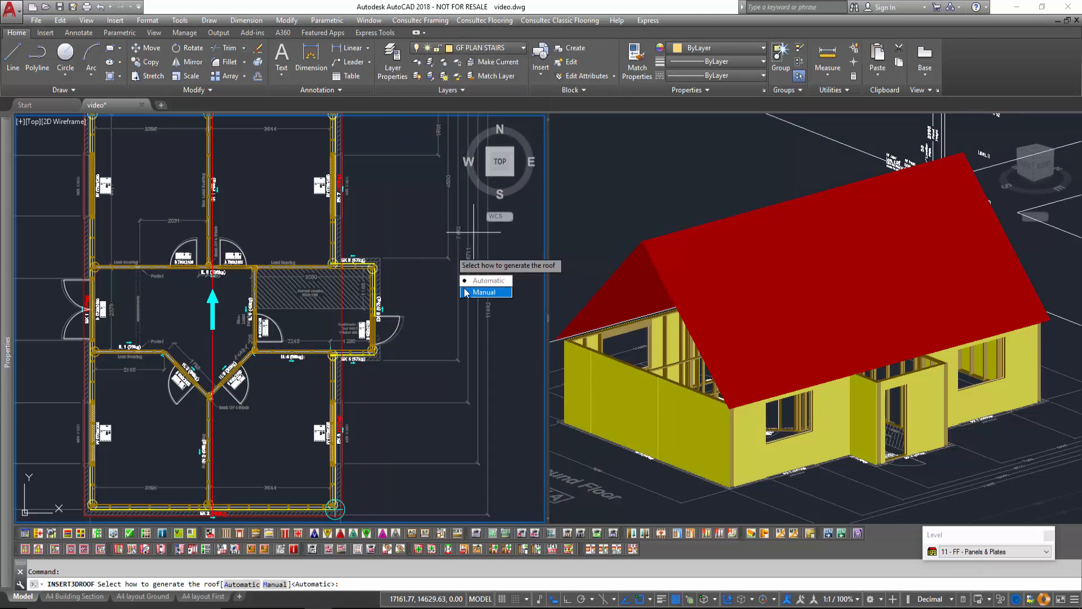
left_click(486, 280)
scroll(374, 263, "up", 2)
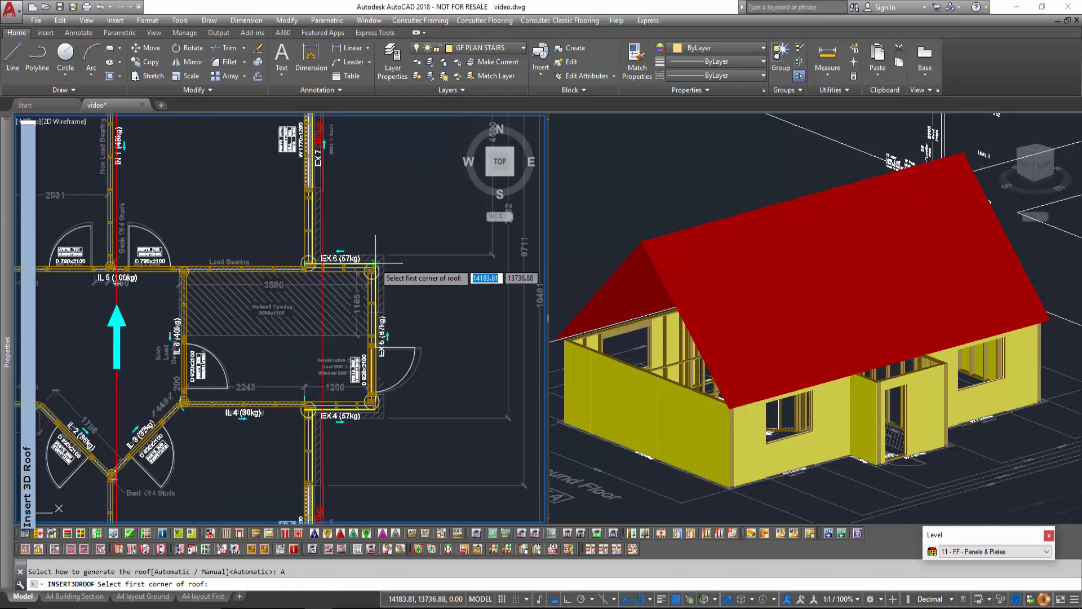
scroll(375, 263, "up", 5)
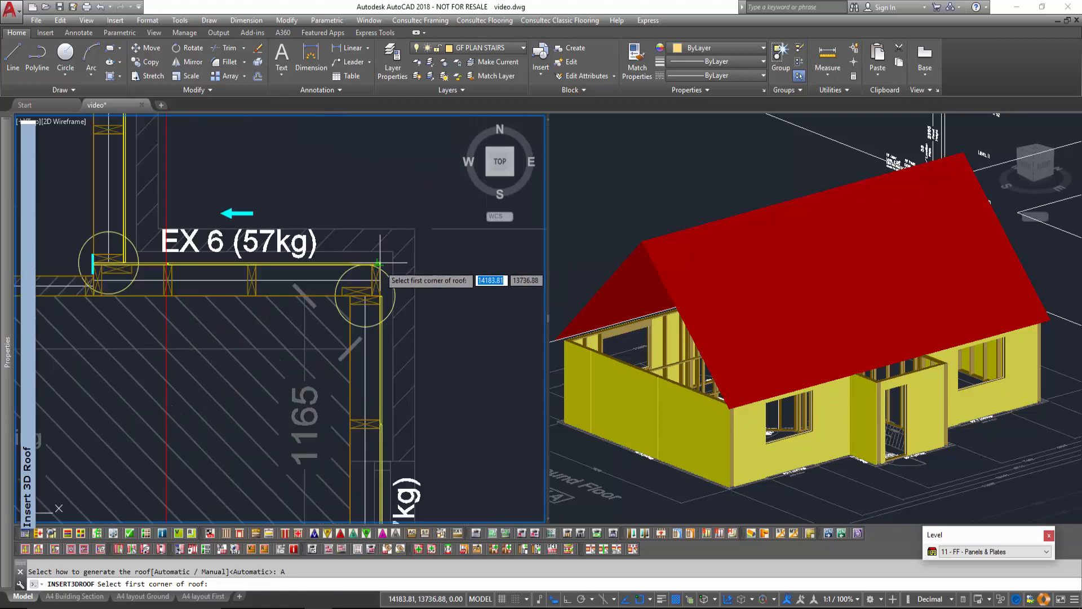
left_click(378, 262)
Step: Complete the porch roof with its opposing corner inside the house in line with EX 4's outer face and its ridge running east-west
middle_click_drag(236, 397, 419, 194)
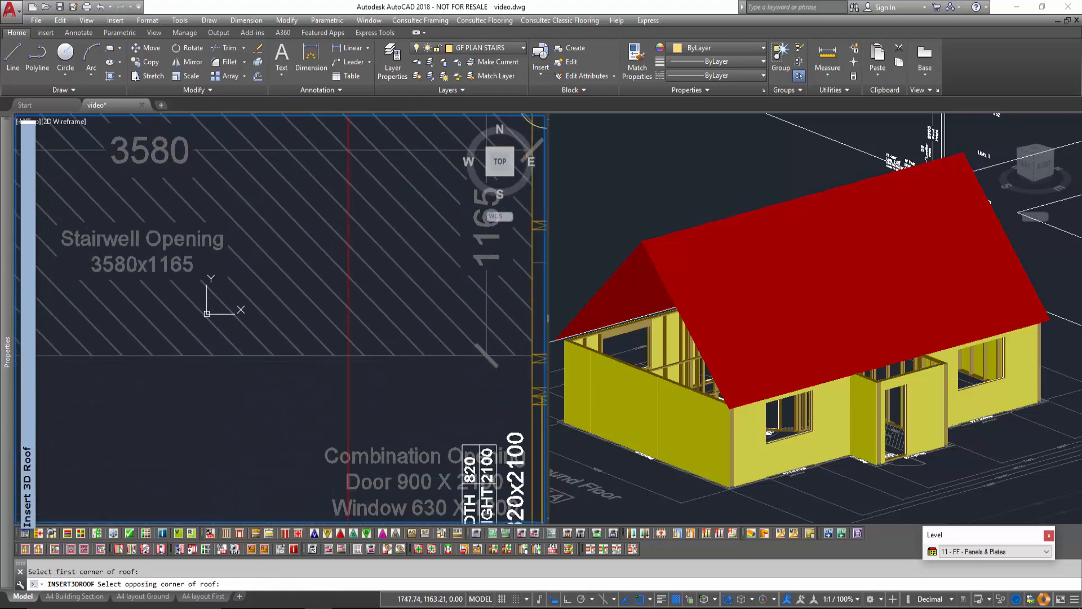
scroll(362, 338, "down", 6)
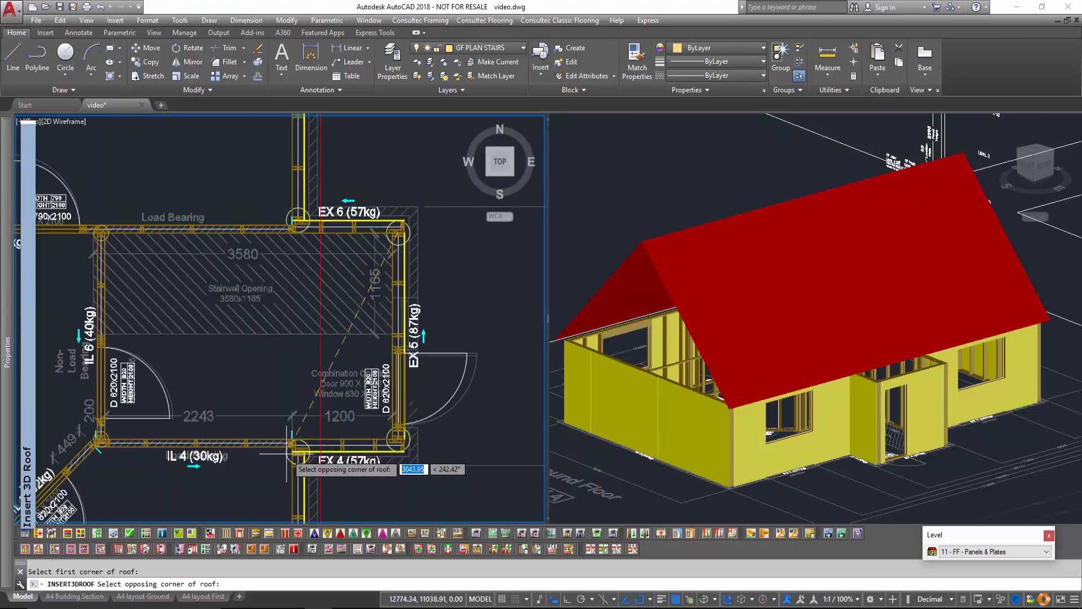
left_click(226, 451)
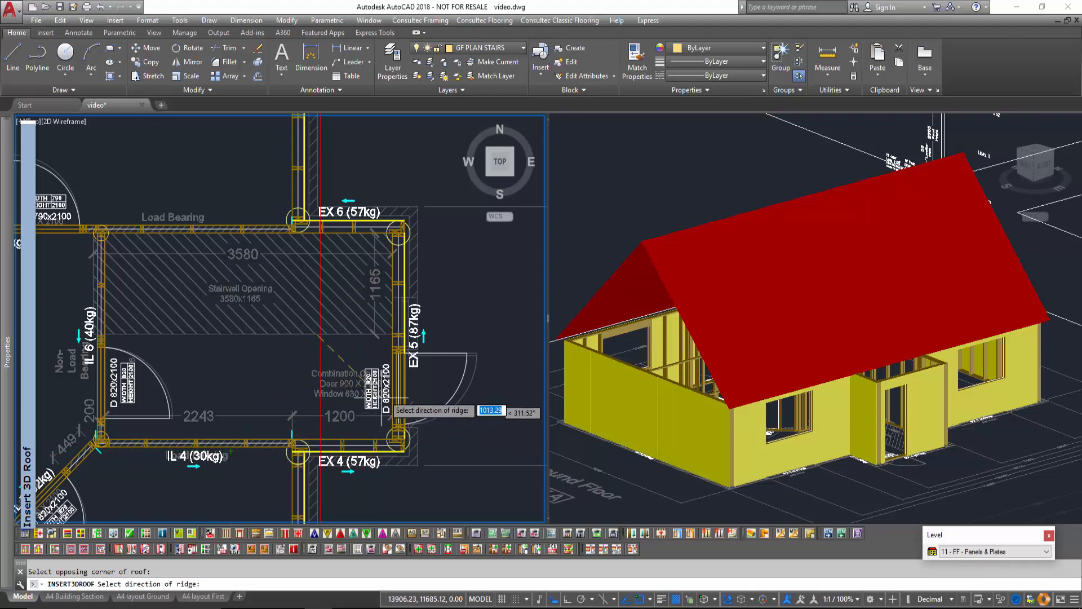
left_click(498, 336)
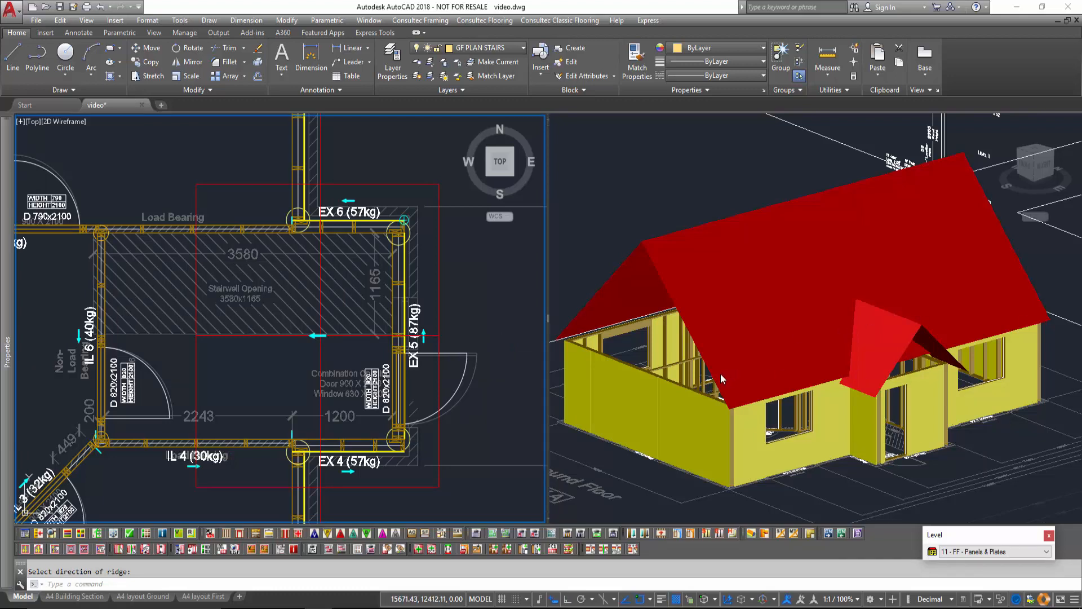
mouse_move(653, 451)
middle_mouse_down("shift")
mouse_move(681, 460)
mouse_move(785, 454)
middle_mouse_up("shift")
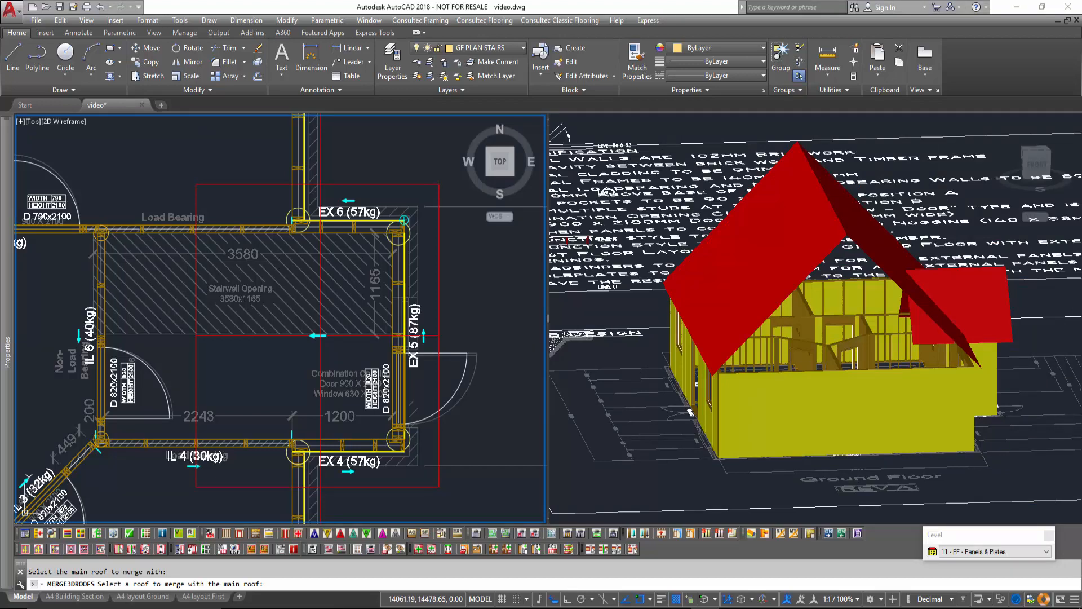
Step: Merge the porch roof into the main roof with Merge 3D Roofs and orbit the model to check the junction
left_click(421, 21)
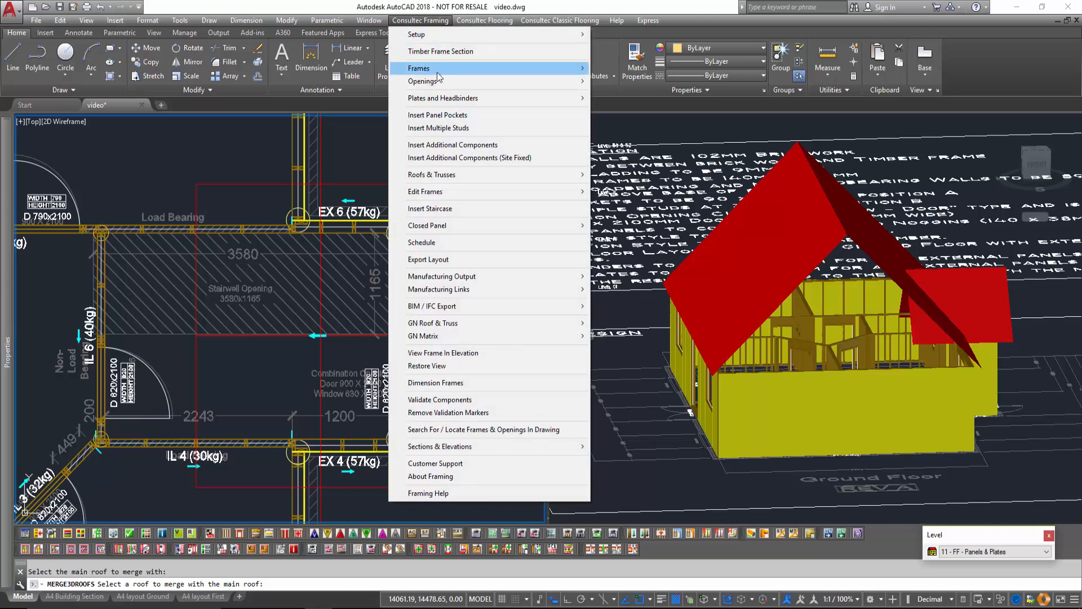
mouse_move(494, 178)
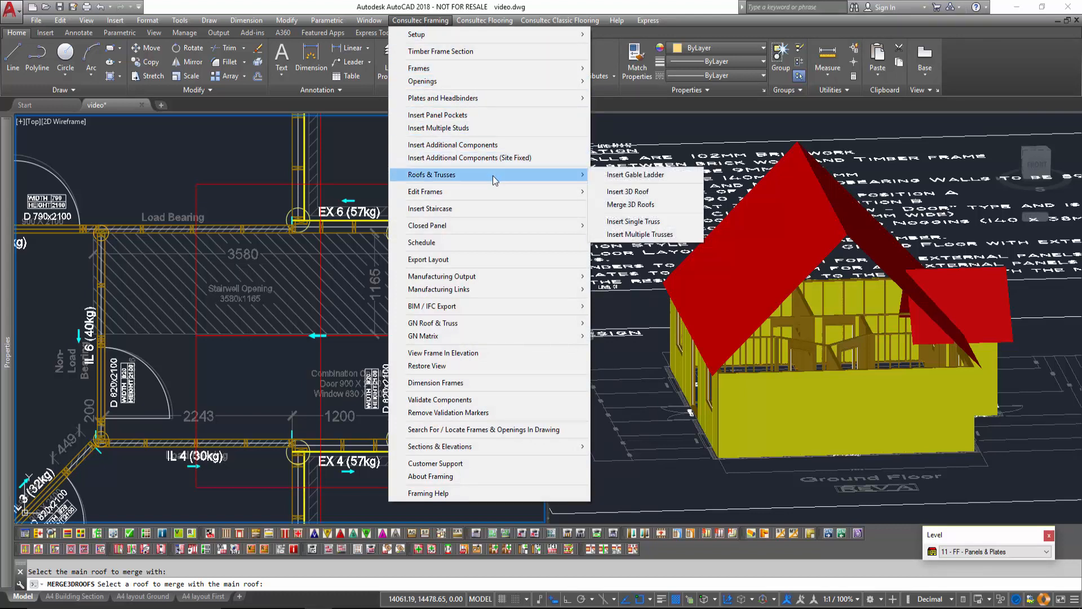
left_click(663, 205)
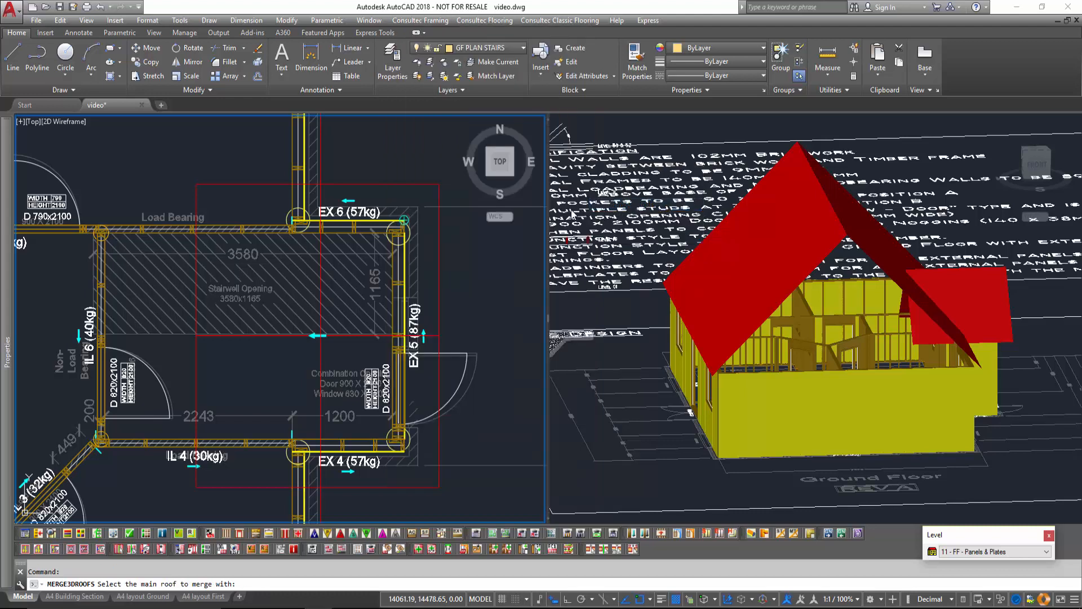
left_click(320, 146)
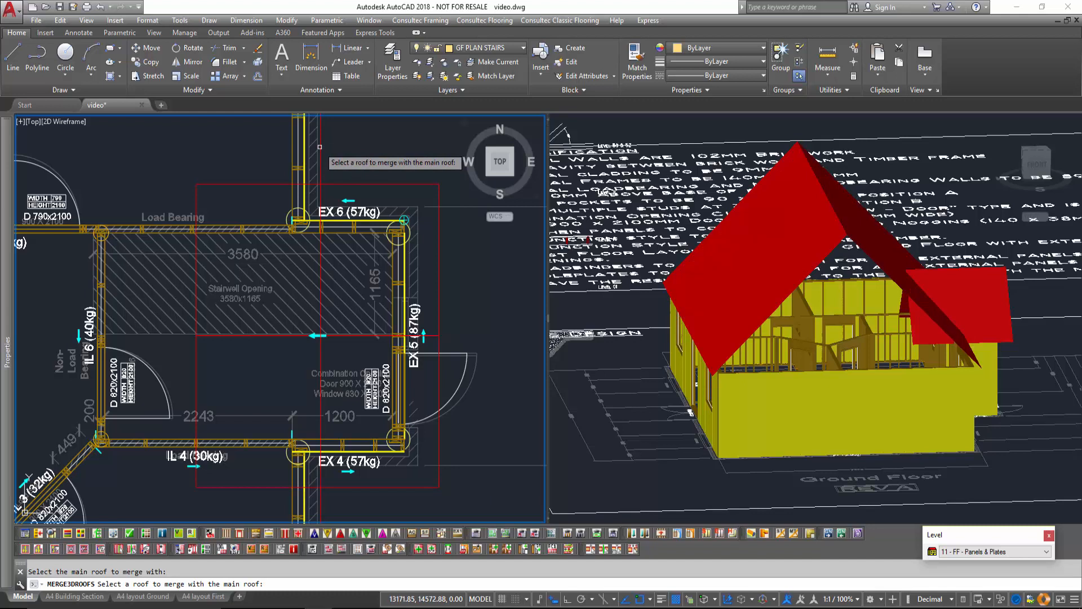
left_click(357, 182)
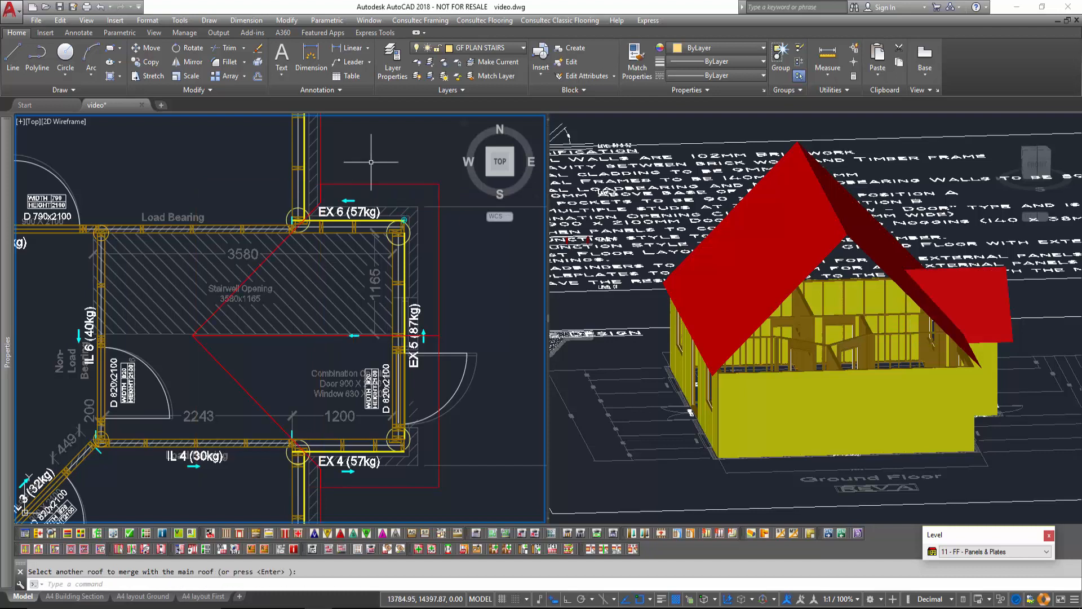
left_click(1009, 432)
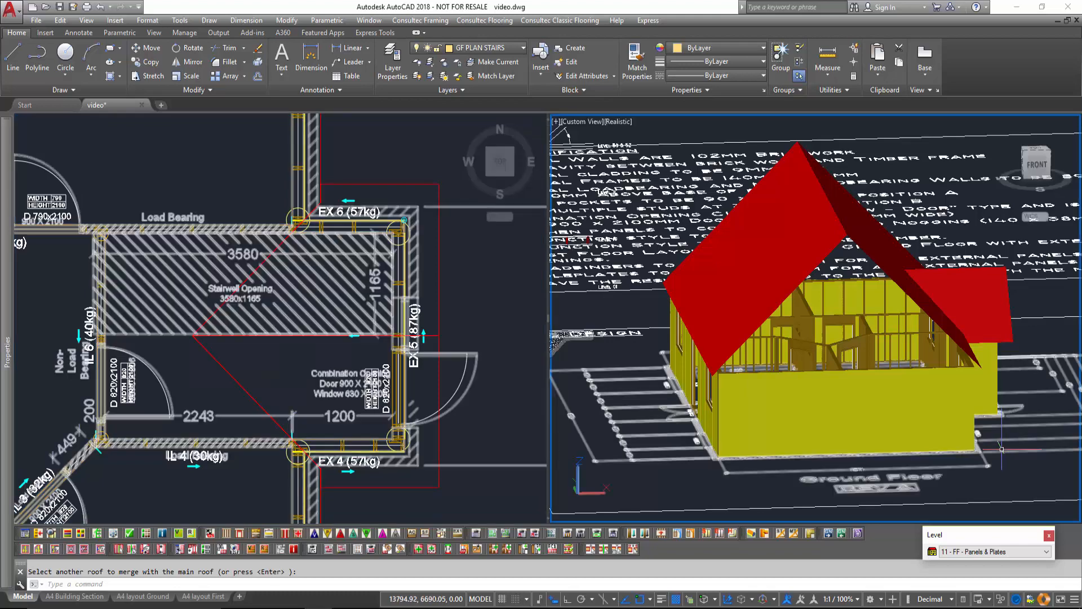
middle_click_drag(1008, 464, 1039, 459, "shift")
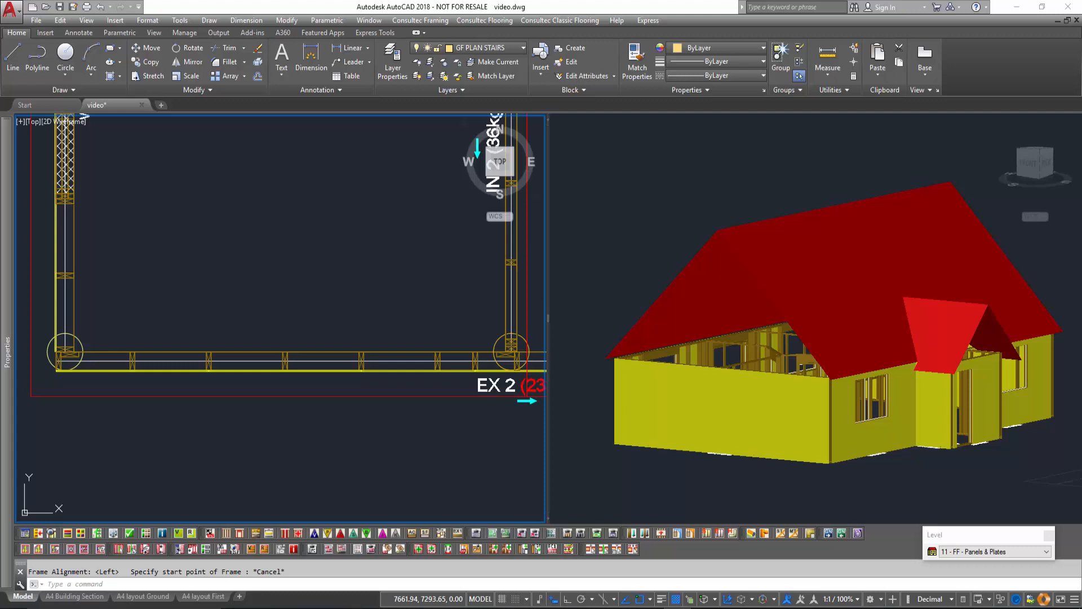
Step: Start a wall frame on the upper level from the west end of EX 2, where its inner line meets the west wall's outer face
left_click(426, 22)
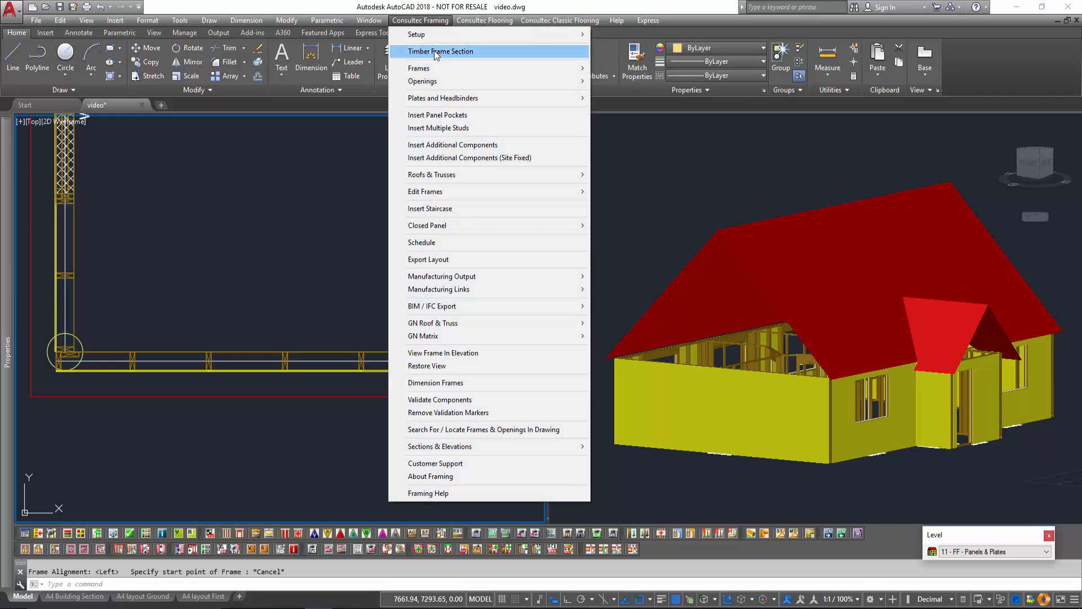
mouse_move(557, 70)
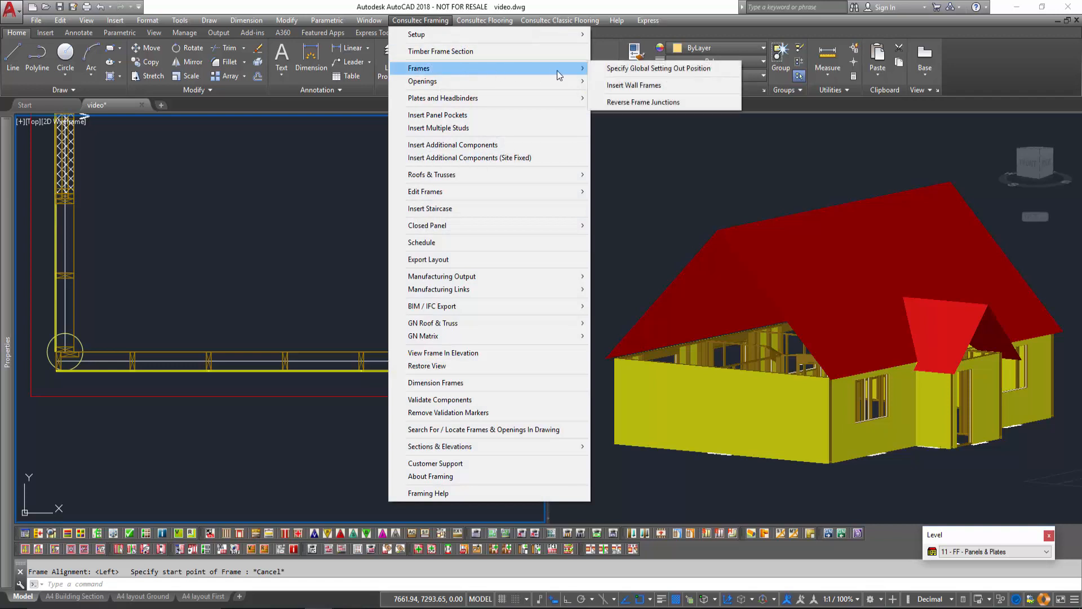
left_click(603, 83)
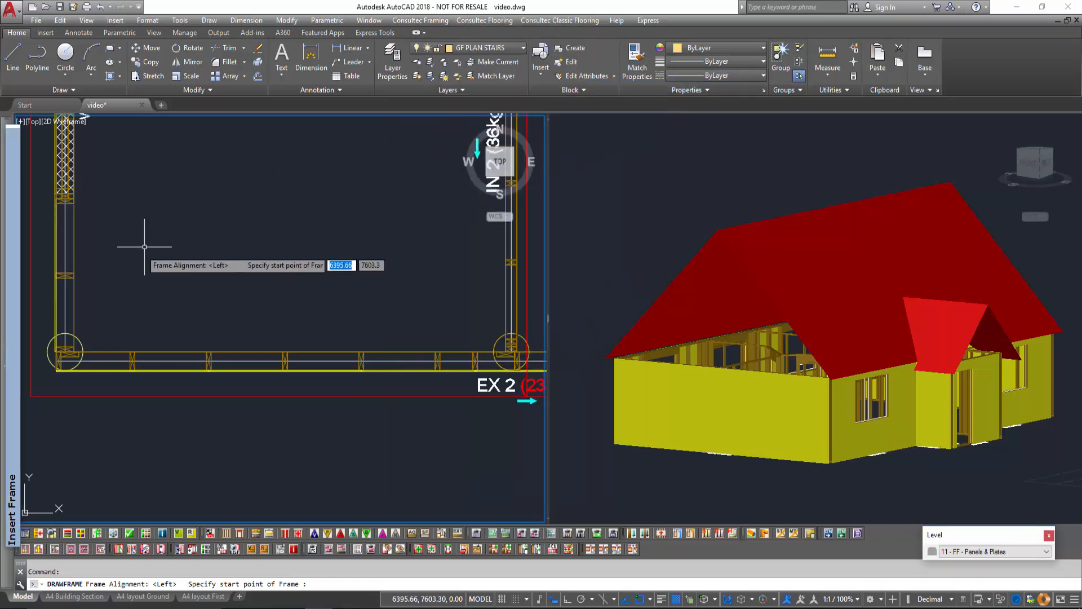
scroll(57, 341, "up", 3)
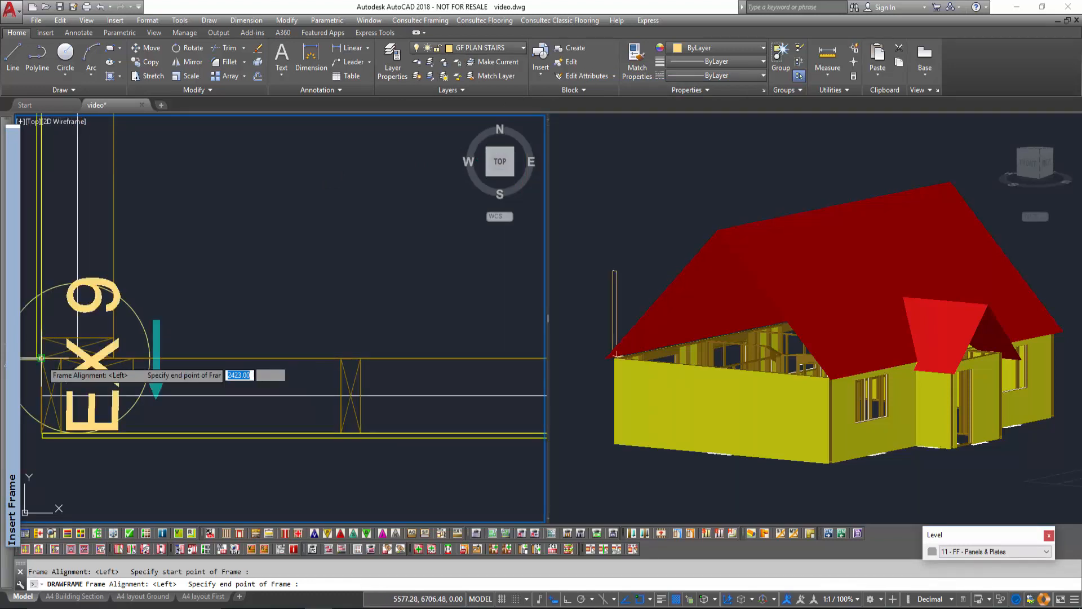
left_click(41, 358)
scroll(236, 361, "down", 4)
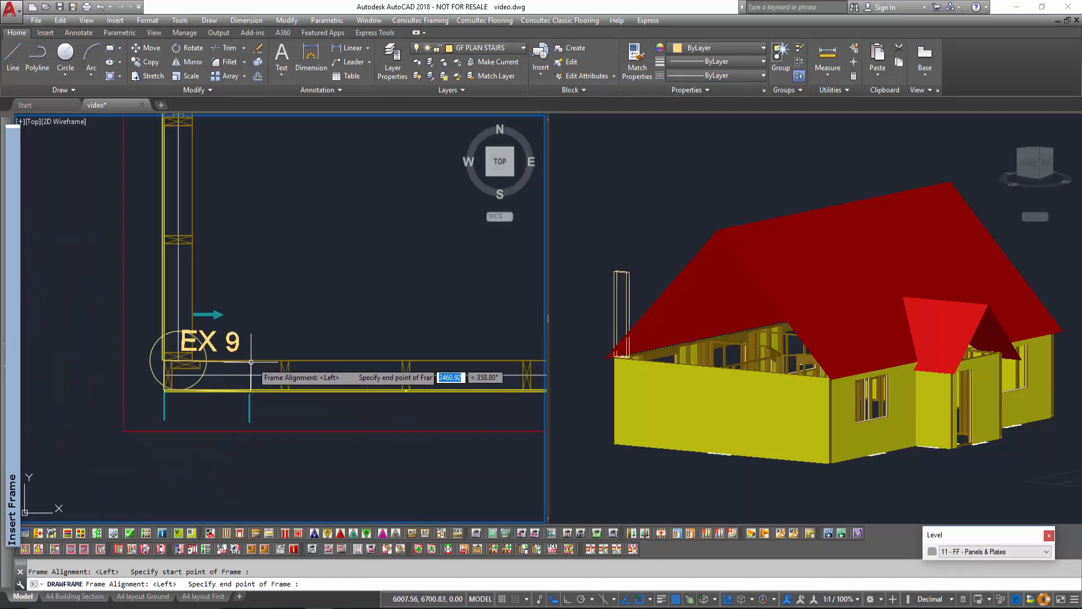
Step: Finish the wall frame at the east end of EX 2, with its external side facing south, outside the house
middle_click_drag(485, 345, 299, 346)
scroll(298, 346, "down", 2)
middle_click_drag(472, 350, 222, 353)
scroll(450, 372, "up", 6)
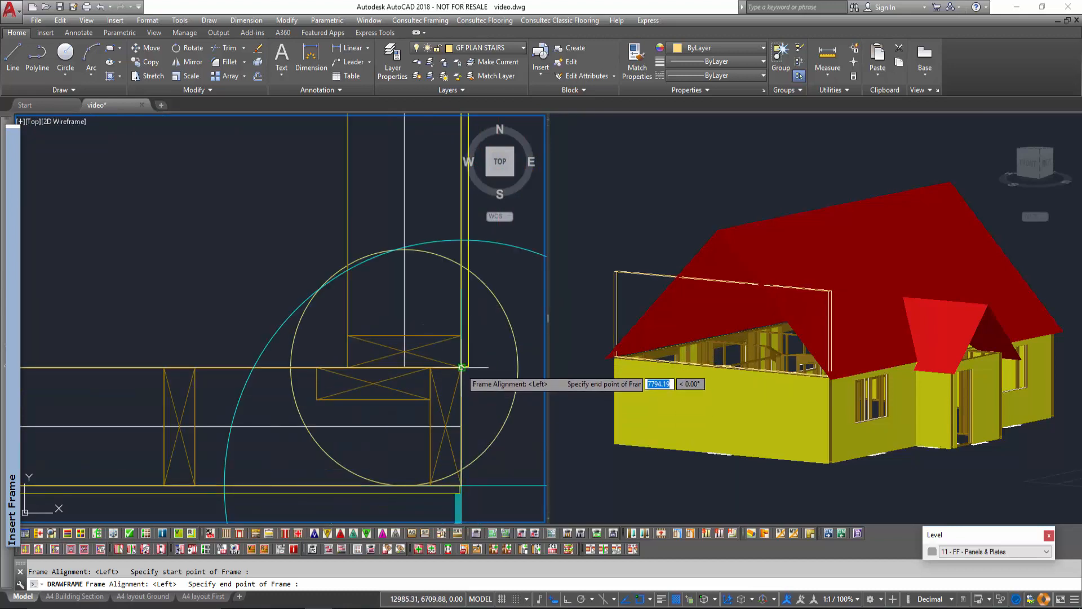
left_click(461, 368)
scroll(252, 428, "down", 10)
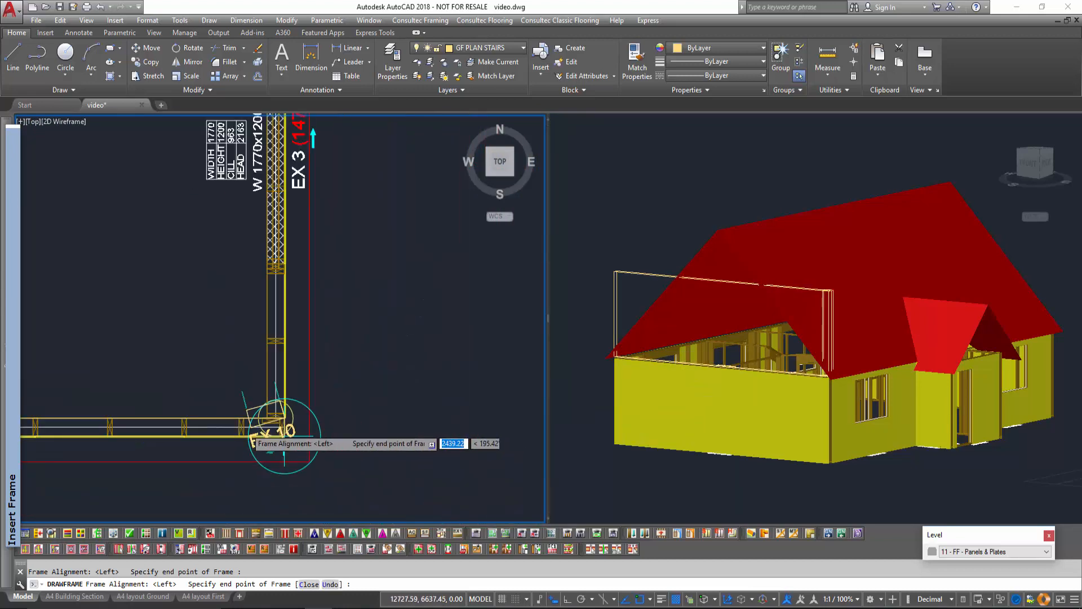
middle_click_drag(183, 441, 234, 366)
key("Return")
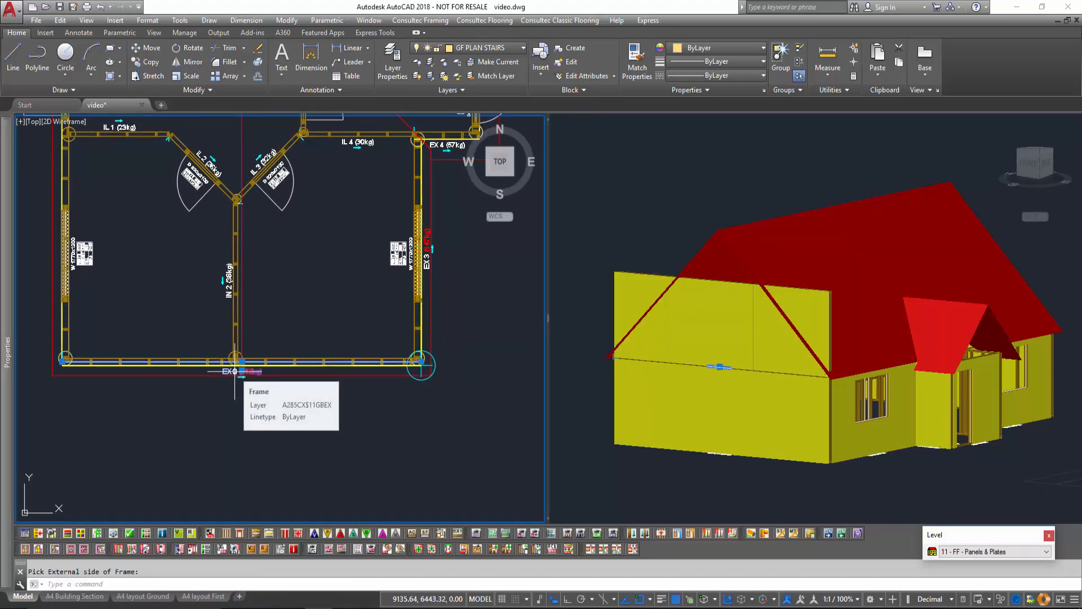
Step: Set the Projection Target of the new upper frame above EX 2 to Project To Top Of Rafter, and orbit to the opposite gable
left_click(234, 371)
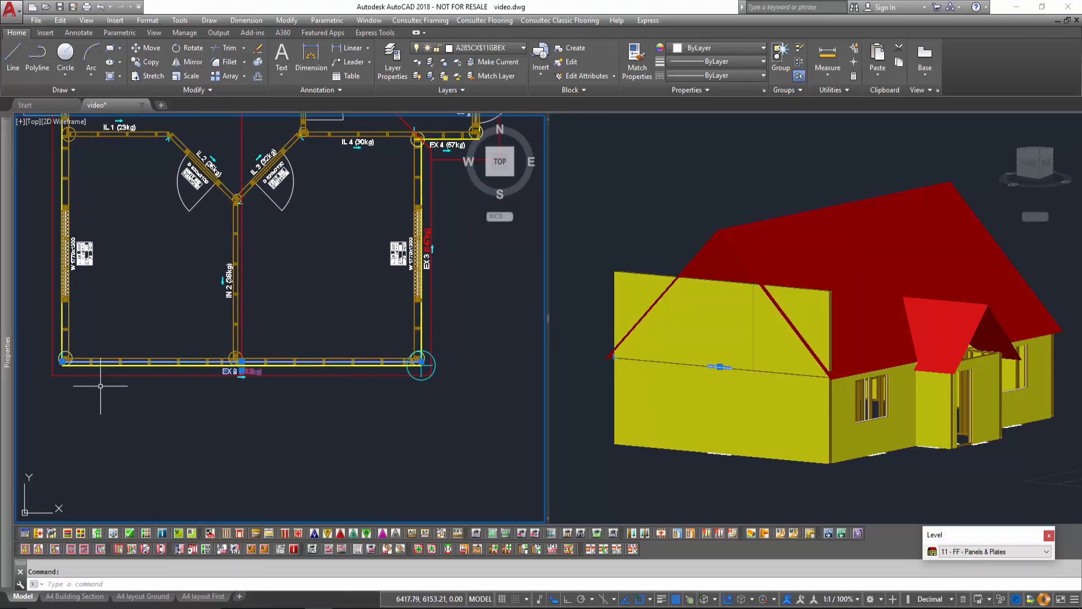
mouse_move(8, 380)
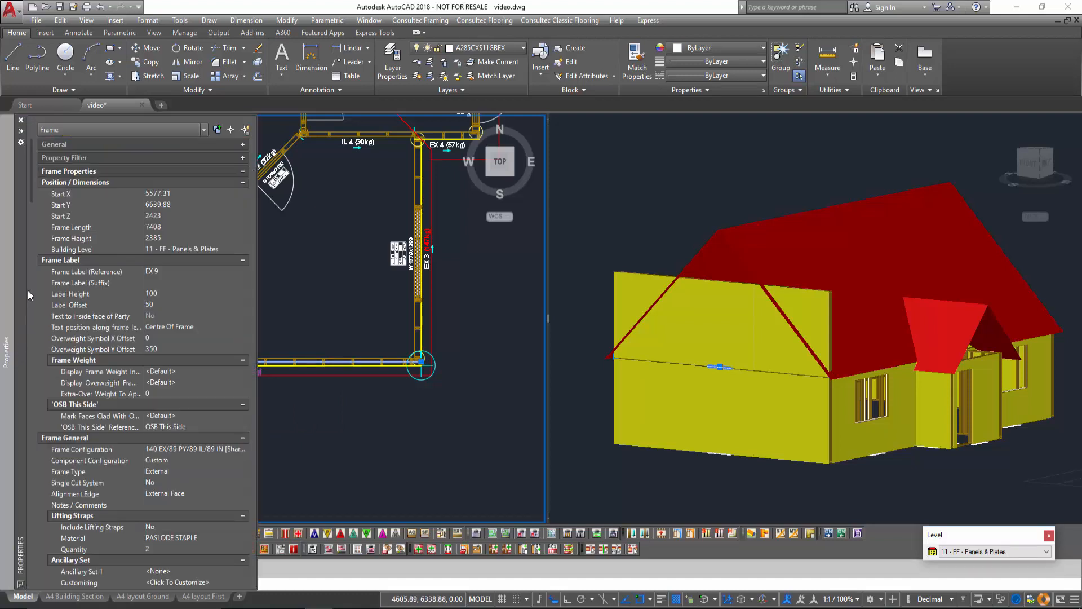
left_click_drag(31, 188, 28, 580)
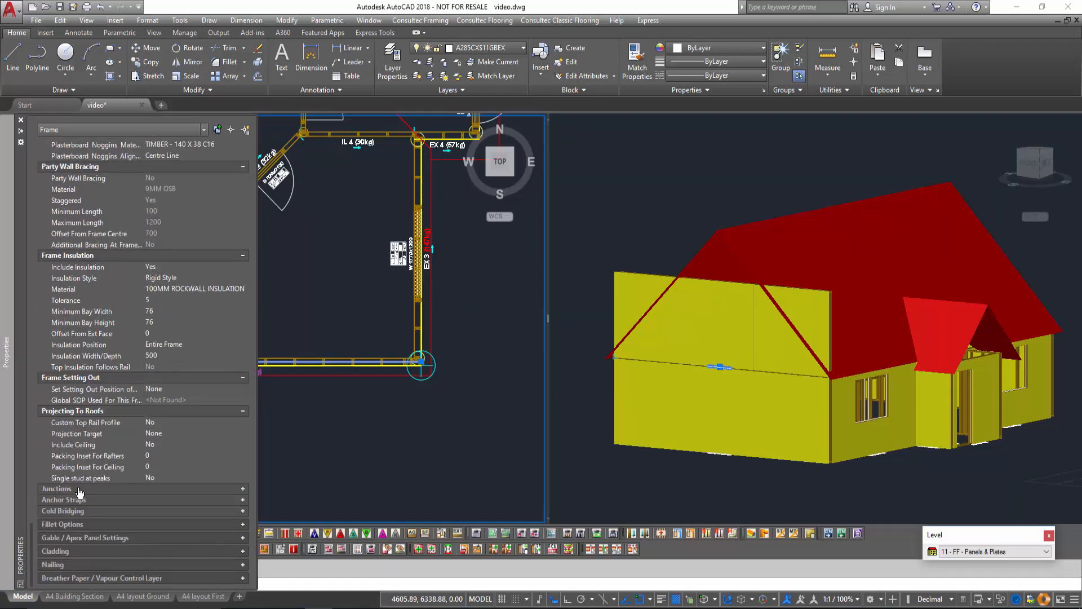
left_click(173, 434)
left_click(171, 434)
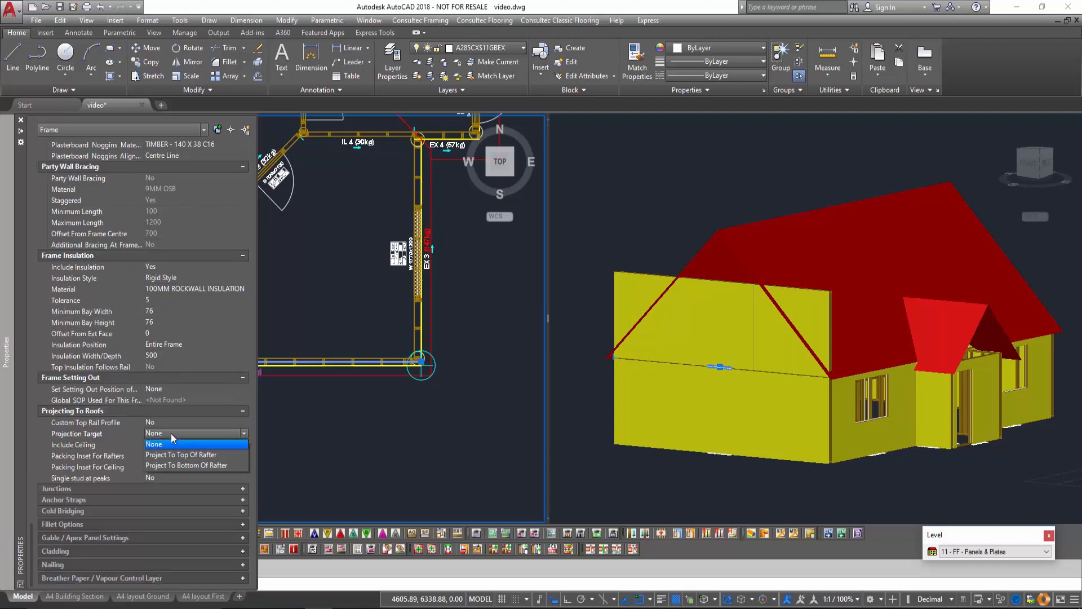
left_click(233, 455)
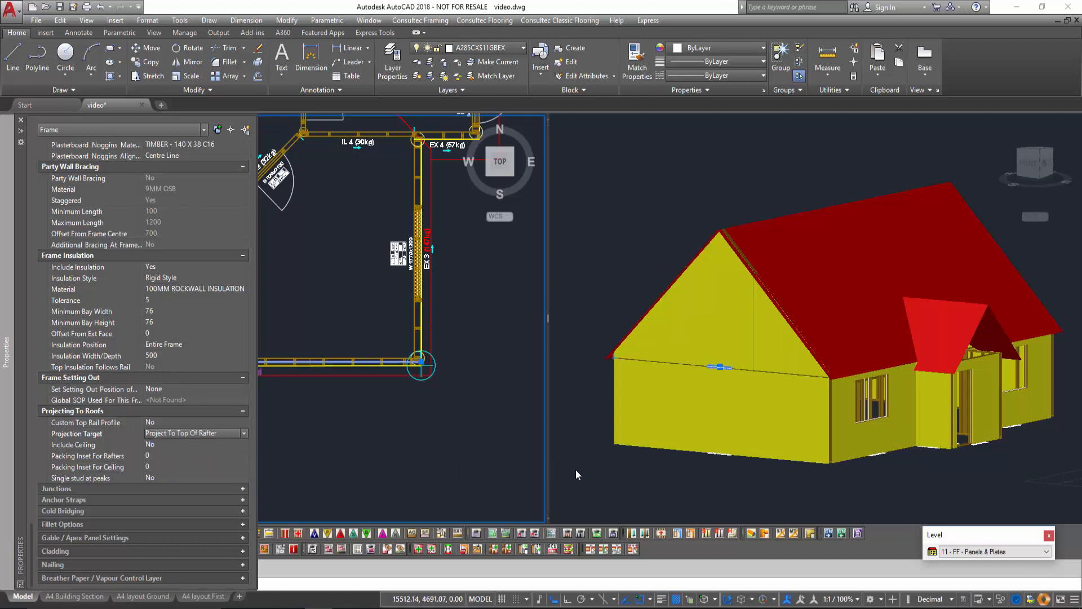
key("Escape")
middle_click_drag(580, 476, 732, 502, "shift")
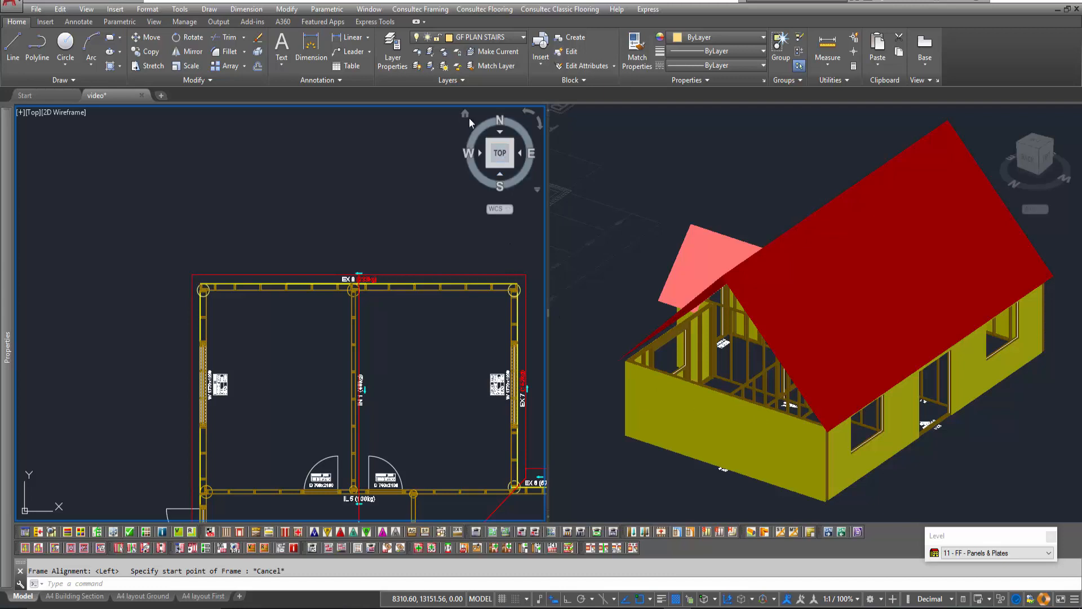
Step: Start another wall frame insertion with the symmetrical triangular gable shape, setting both the start and end pitch to 45
left_click(418, 10)
mouse_move(471, 60)
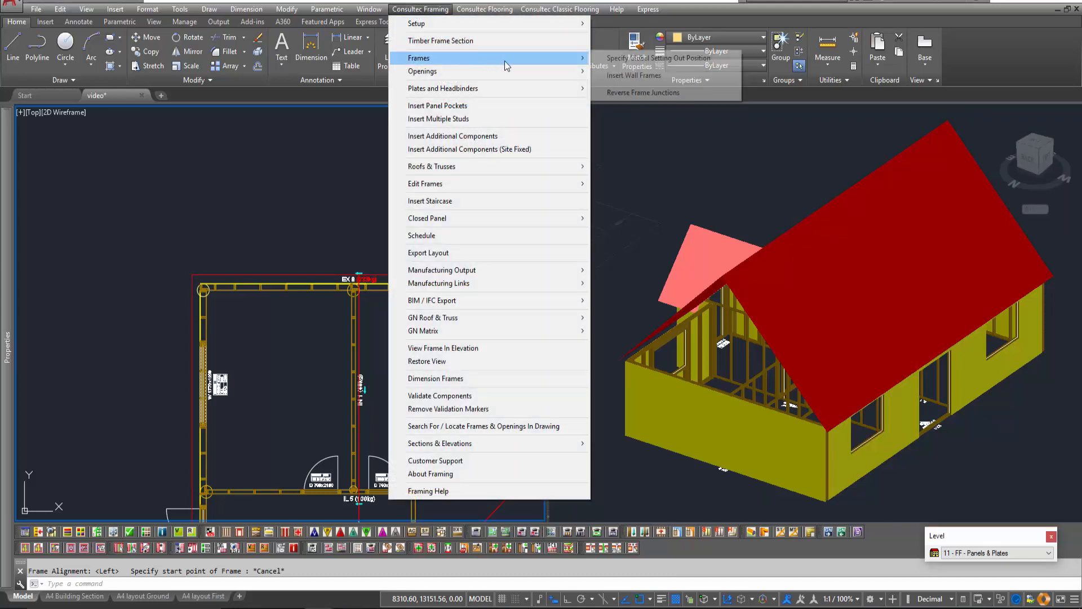
left_click(611, 73)
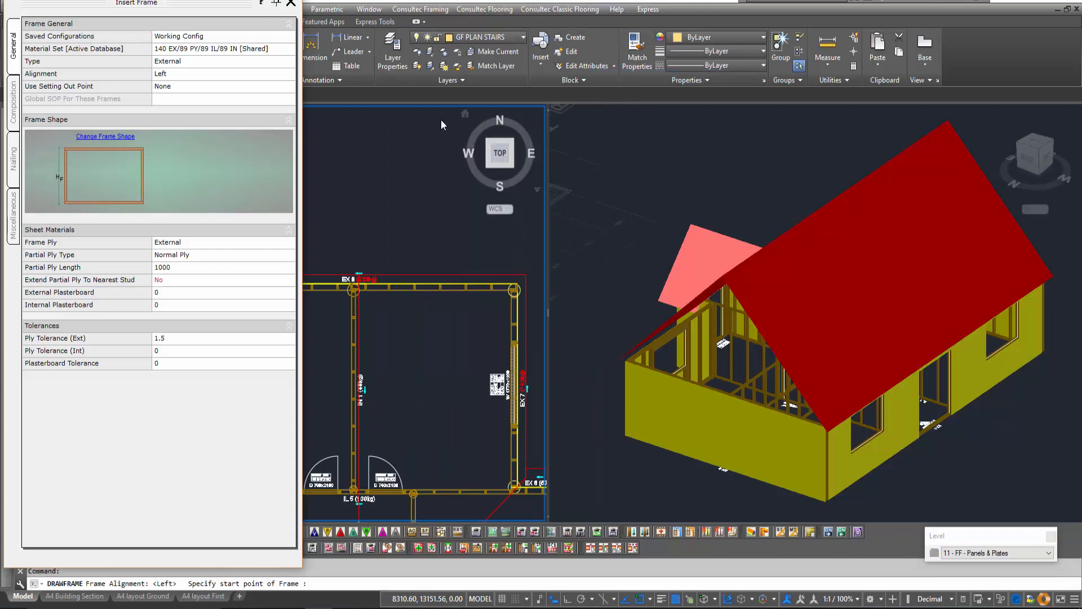
left_click(117, 137)
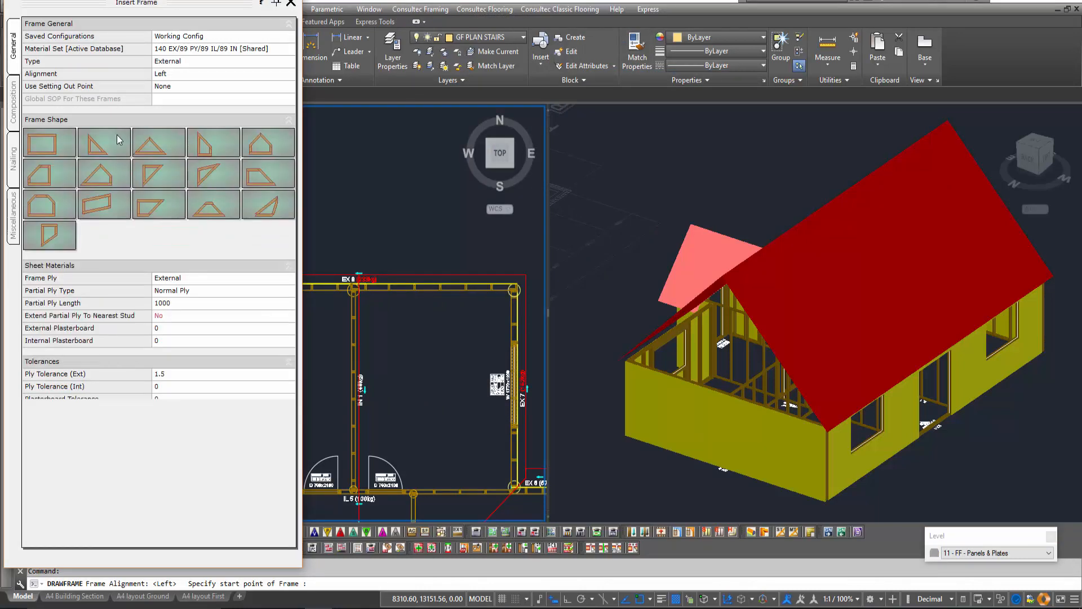
left_click(166, 150)
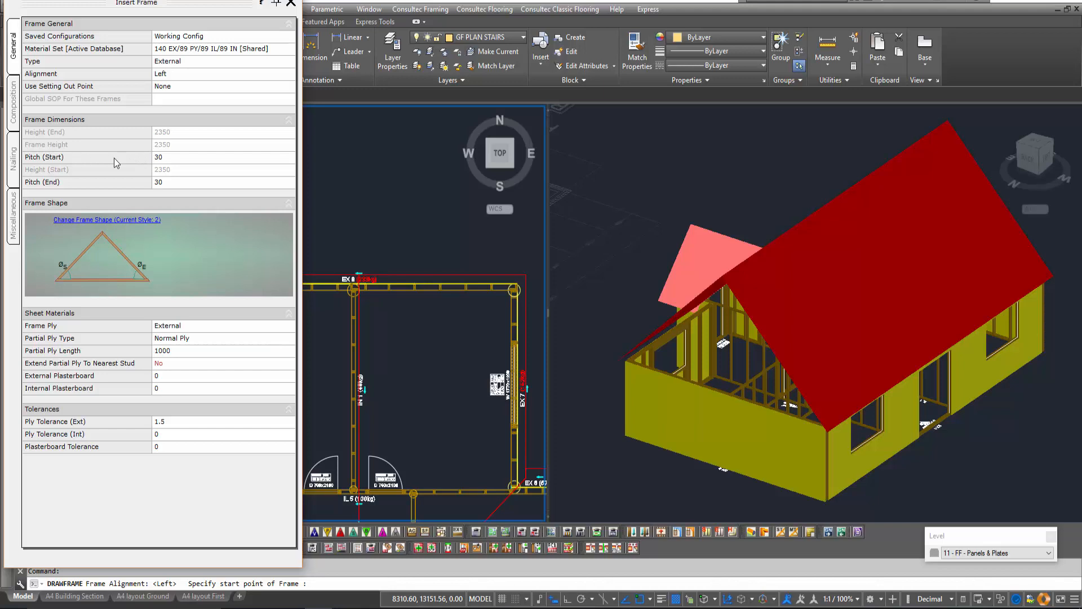
left_click(196, 159)
type("45")
key("Return")
left_click(195, 182)
type("45")
key("Return")
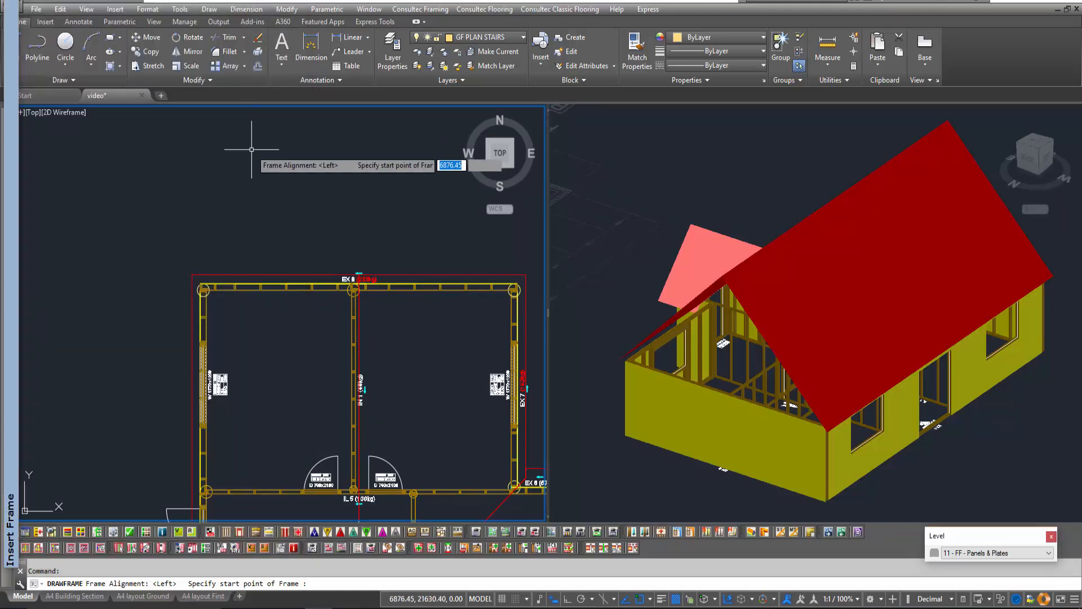
Step: Draw the triangular frame along EX 8 from its west outer corner to its east outer corner, ending the run there
scroll(202, 290, "up", 8)
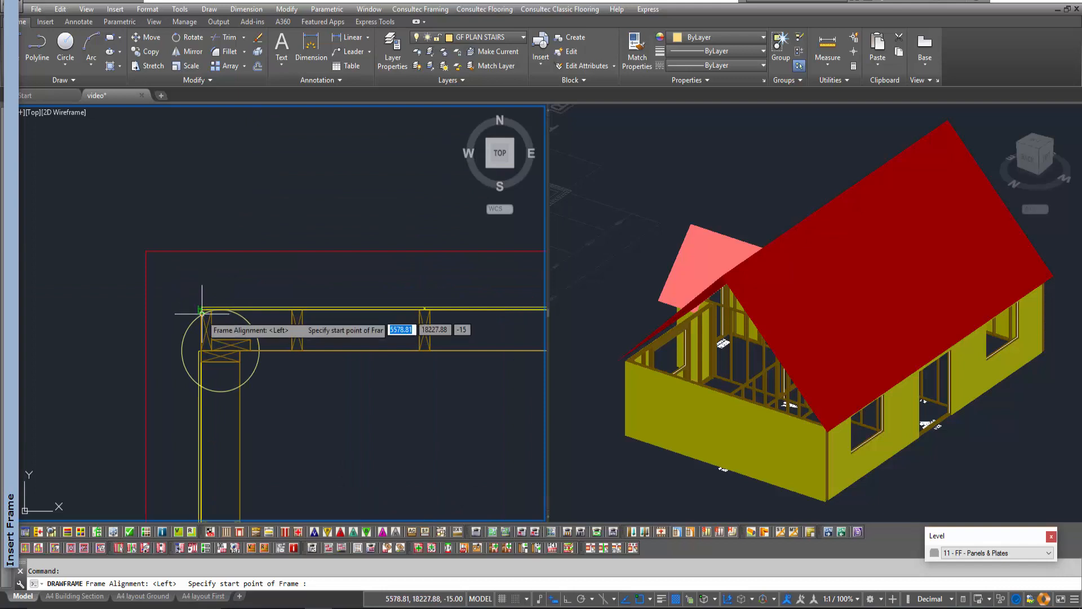
left_click(202, 309)
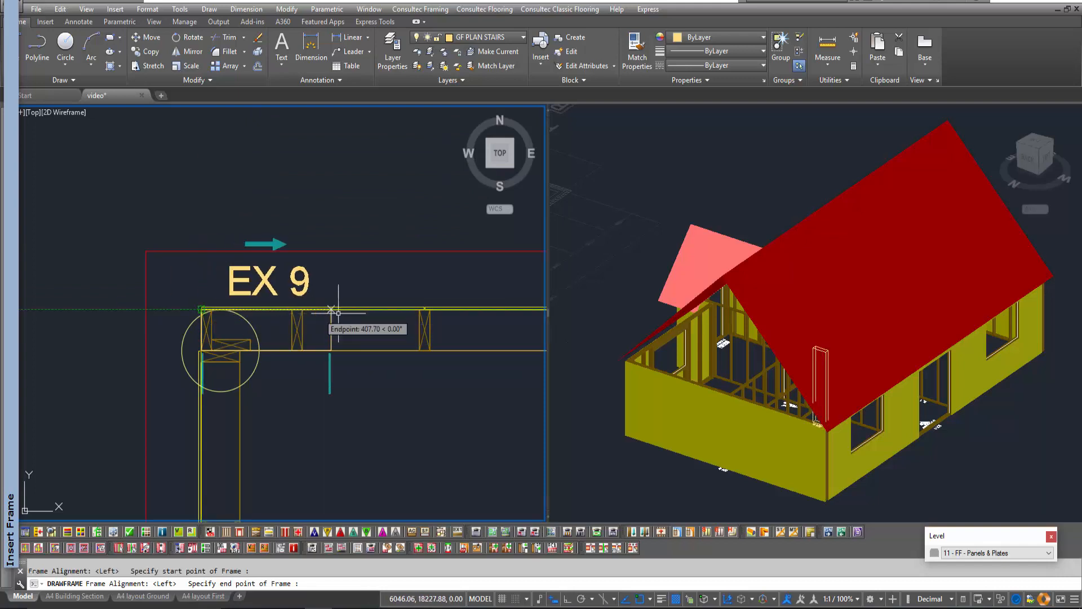
scroll(334, 310, "down", 5)
middle_click_drag(459, 310, 119, 315)
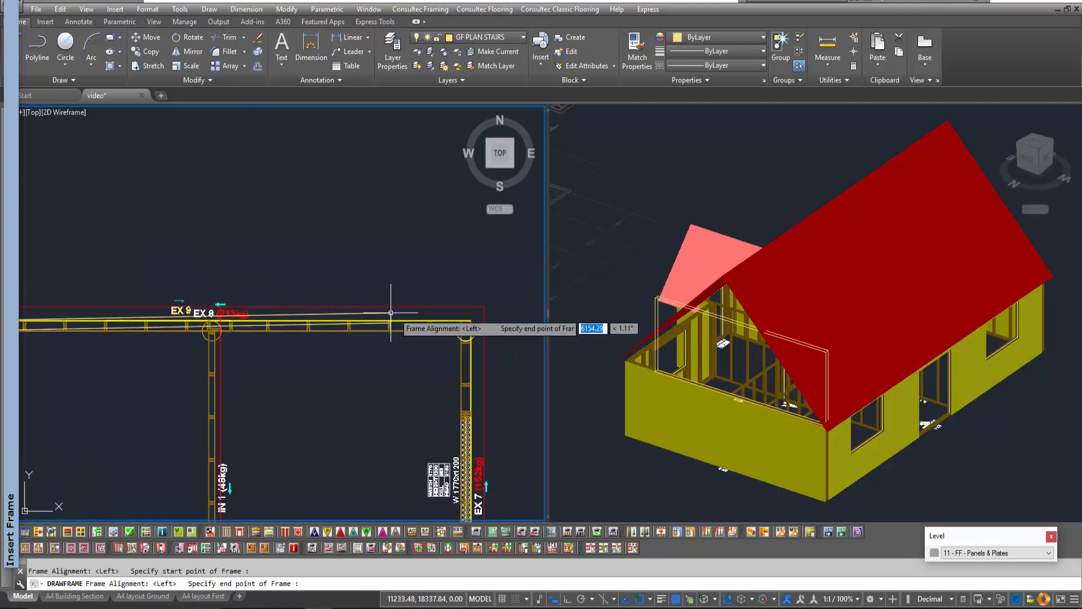
scroll(484, 330, "up", 8)
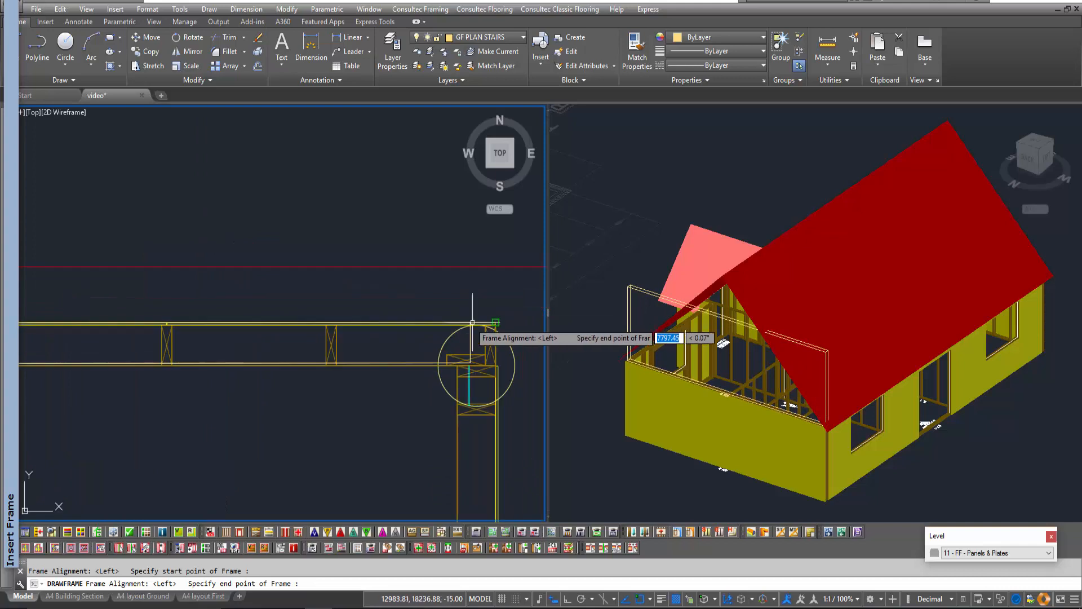
left_click(506, 327)
scroll(428, 318, "down", 3)
scroll(378, 314, "down", 4)
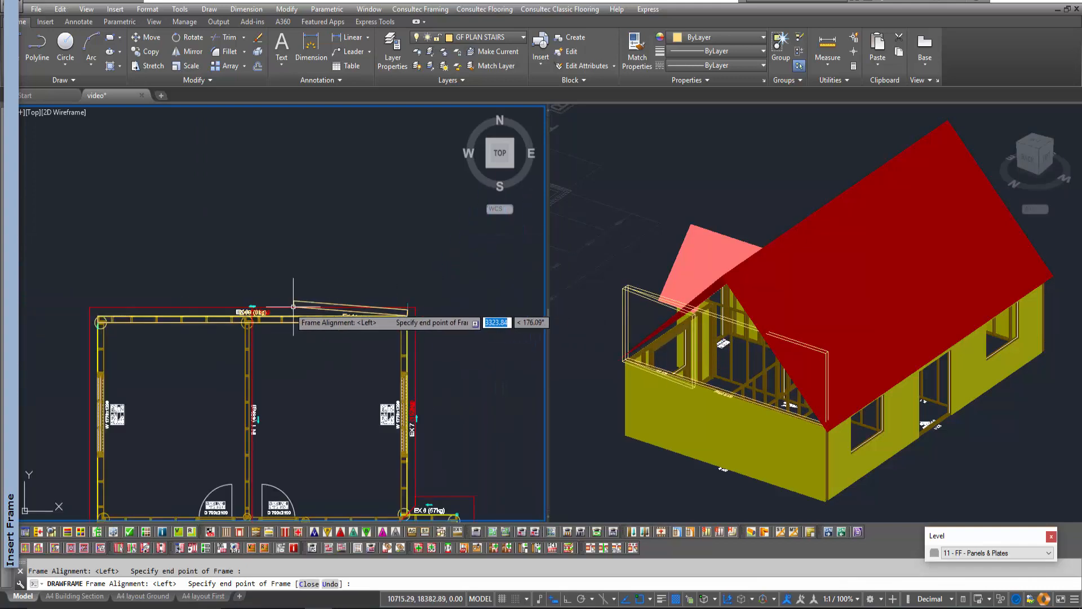
key("Escape")
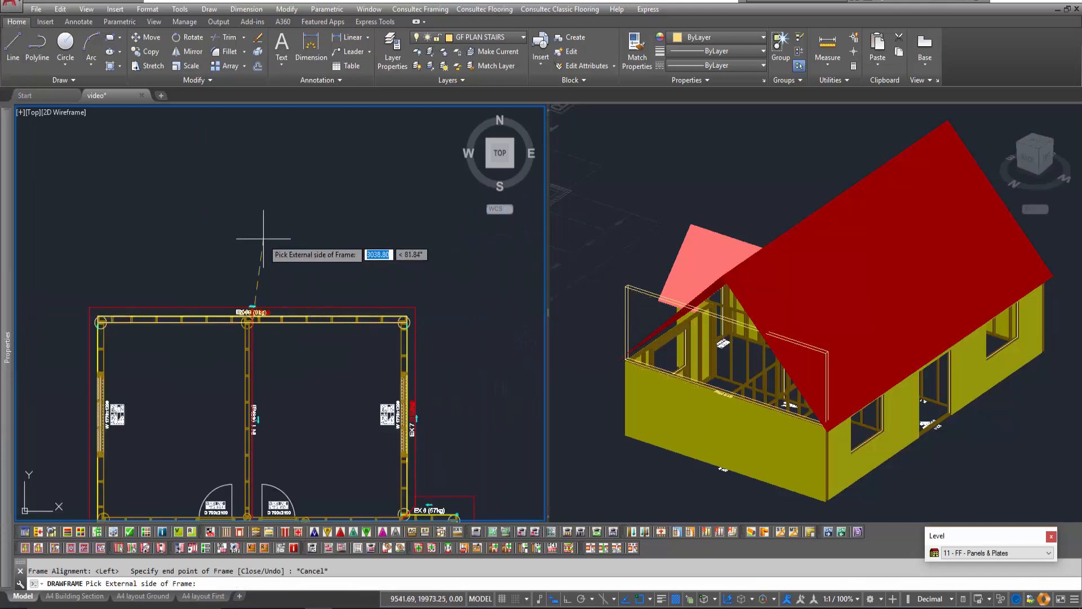
Step: Set the triangular frame's external side to the north, outside the house, and orbit the model to check the gable
scroll(257, 240, "up", 2)
middle_click_drag(256, 234, 285, 243)
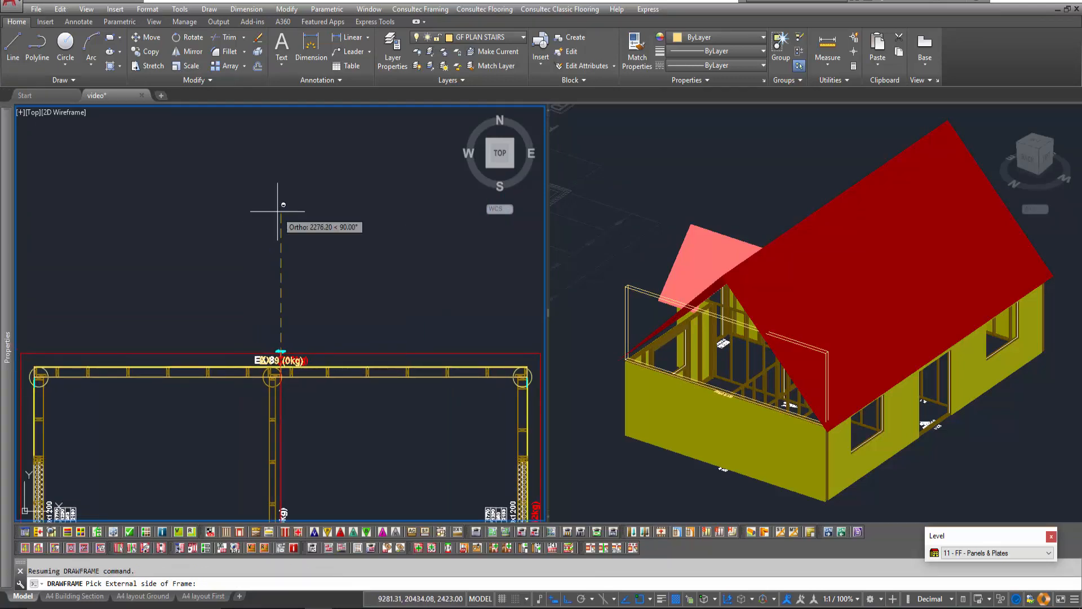
left_click(277, 212)
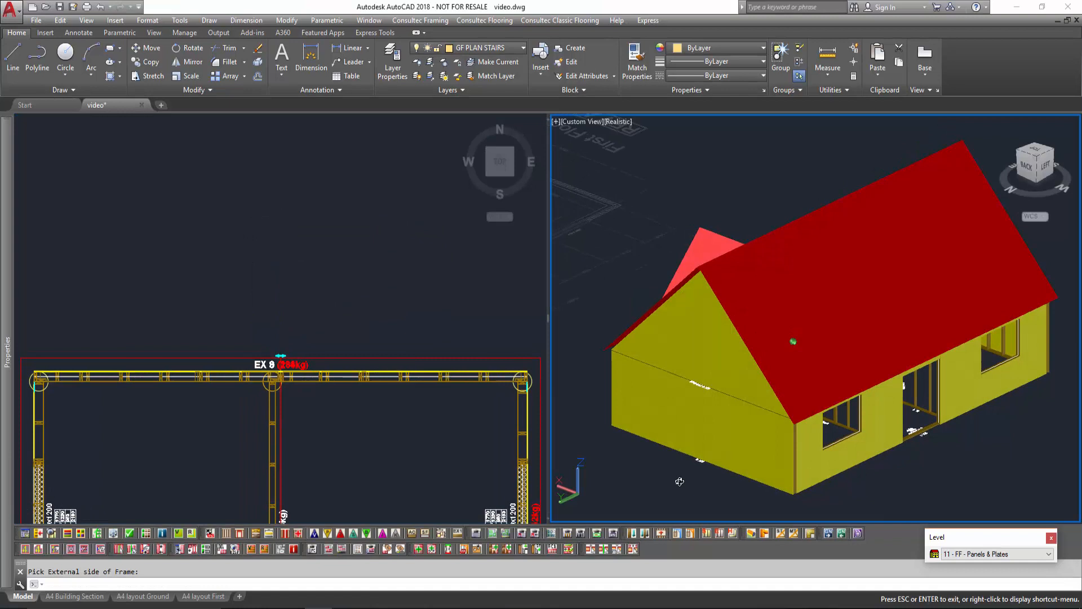
middle_click_drag(678, 481, 700, 437, "shift")
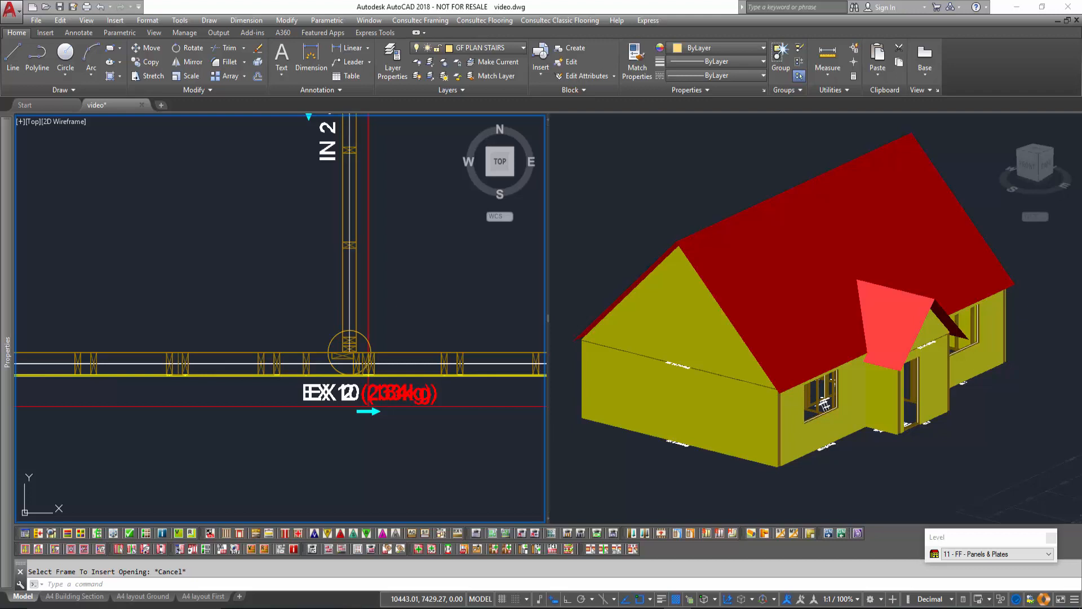
Step: Insert a 1200 x 1200 window opening in the south gable frame above EX 2, spanning the junction with wall IN 2
left_click(420, 21)
mouse_move(523, 82)
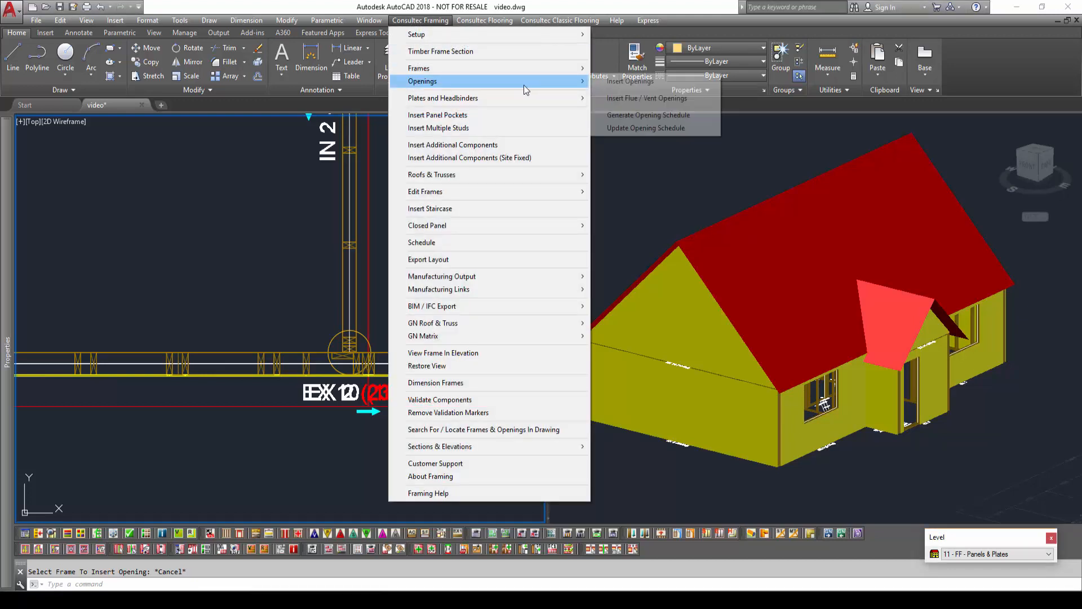
left_click(630, 82)
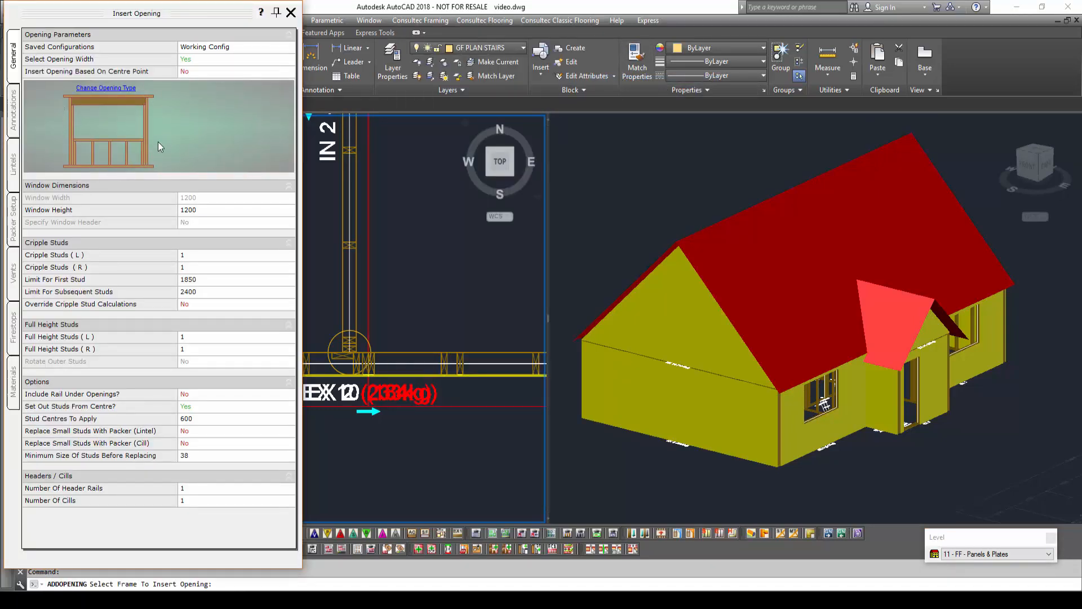
left_click(276, 12)
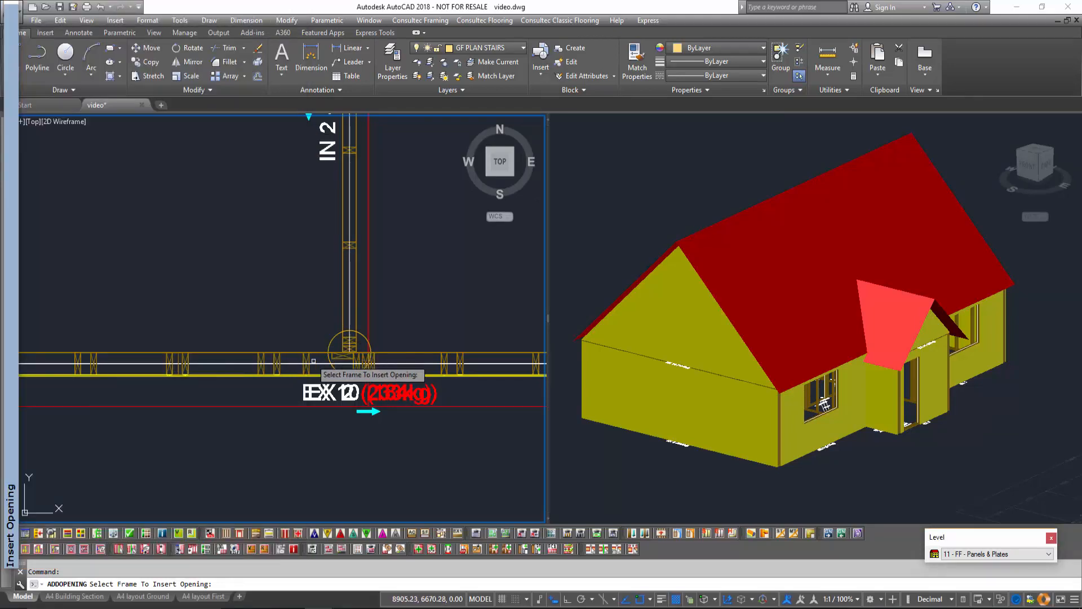
left_click(340, 369)
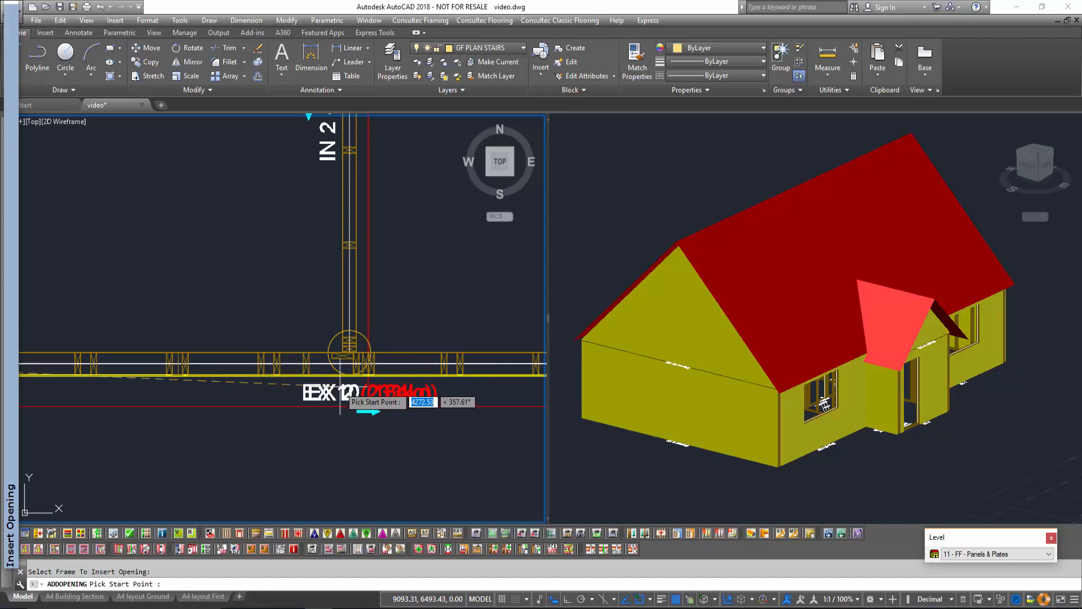
left_click(259, 365)
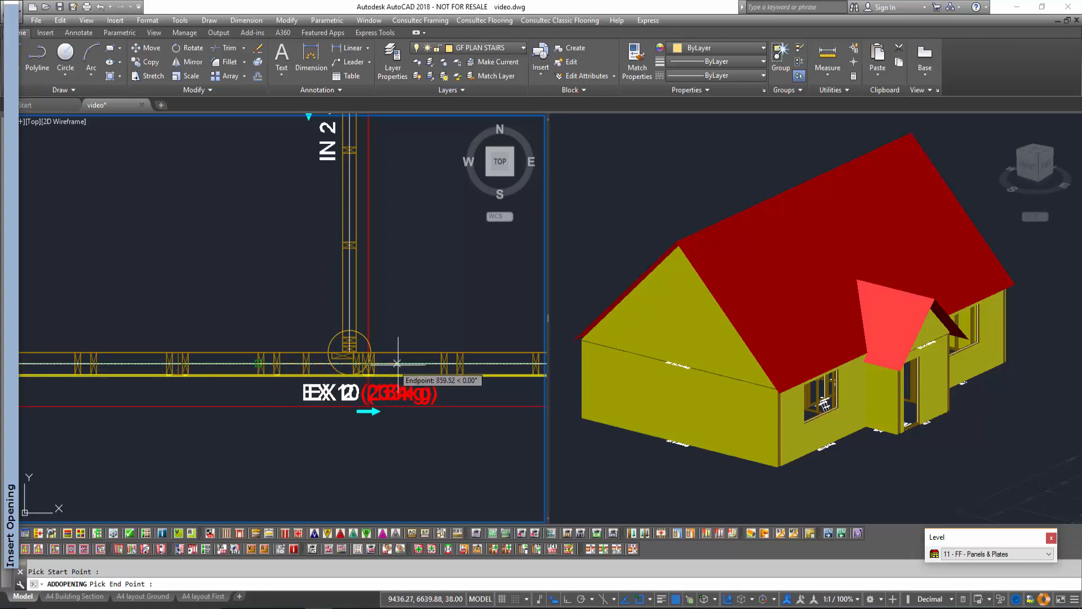
left_click(441, 364)
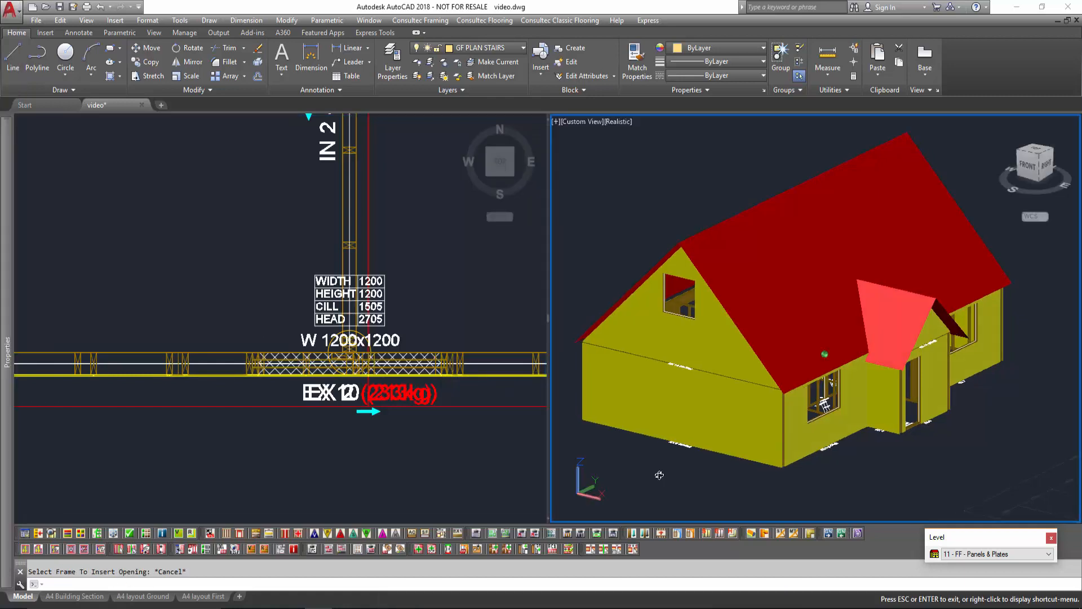
middle_click_drag(658, 475, 712, 469, "shift")
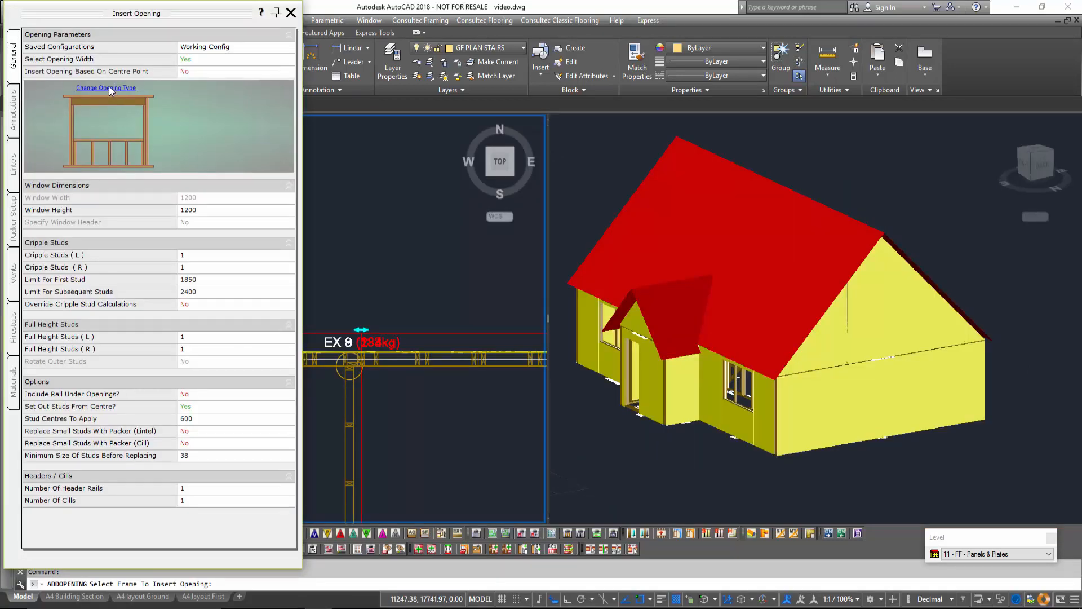
Step: Insert a 2100 high door opening in the north gable frame, spanning the junction with the internal wall
left_click(110, 88)
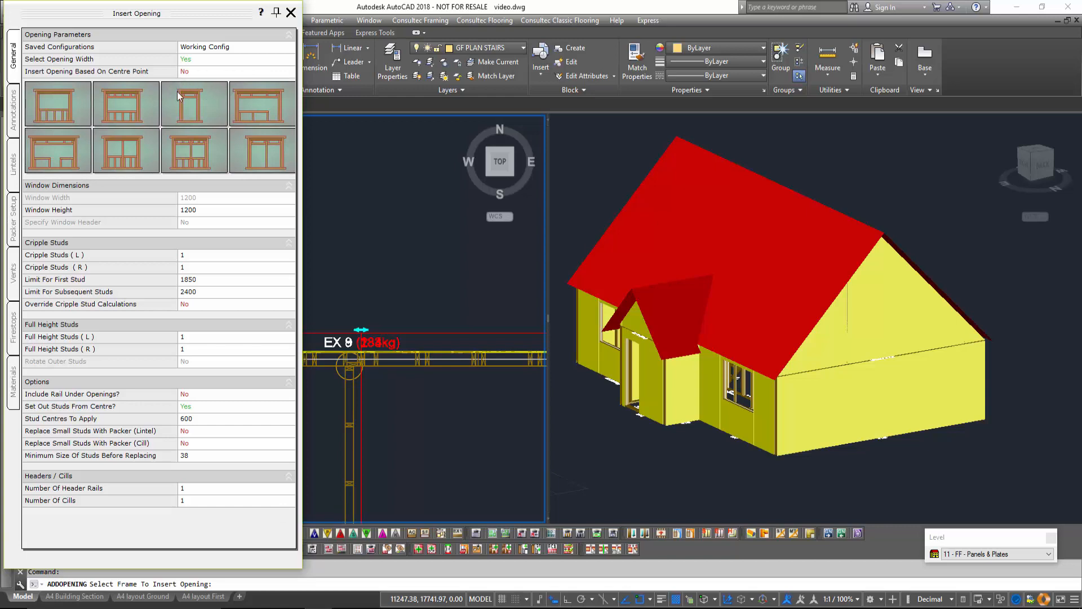
left_click(215, 116)
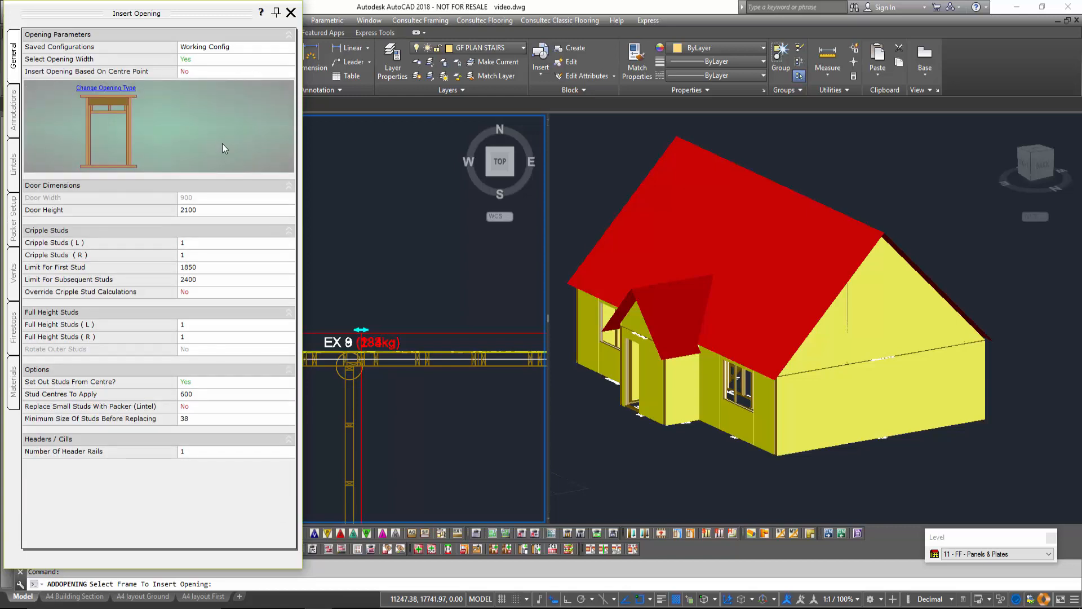
left_click(275, 12)
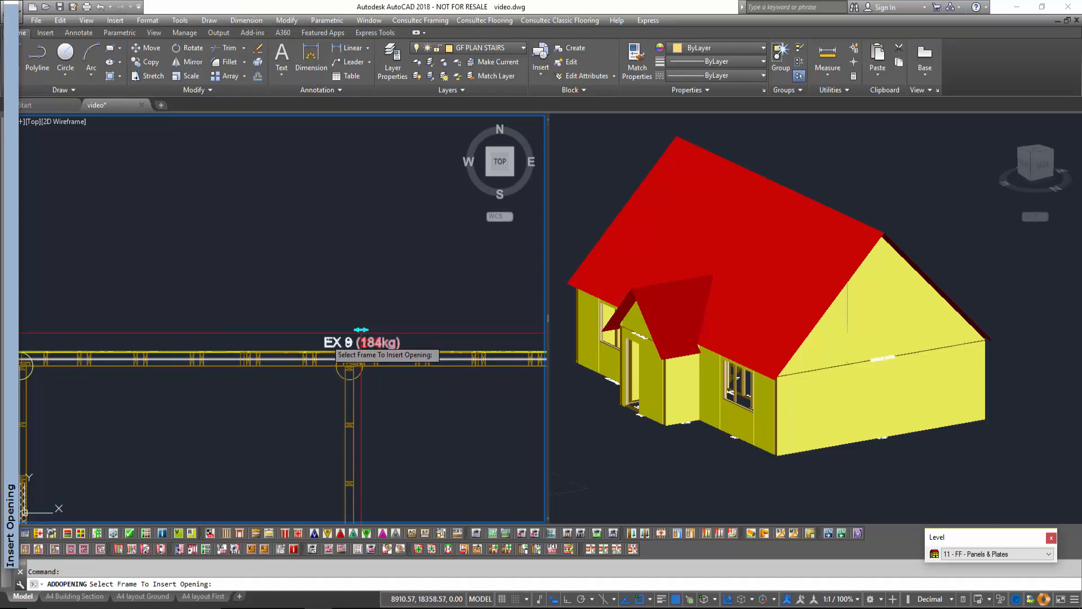
left_click(330, 355)
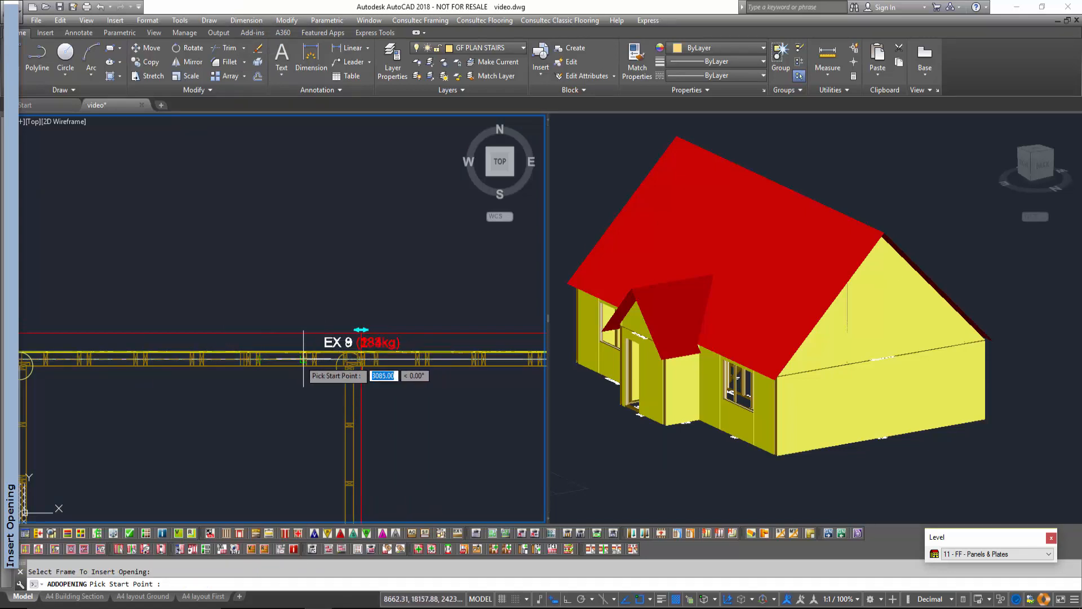
left_click(388, 359)
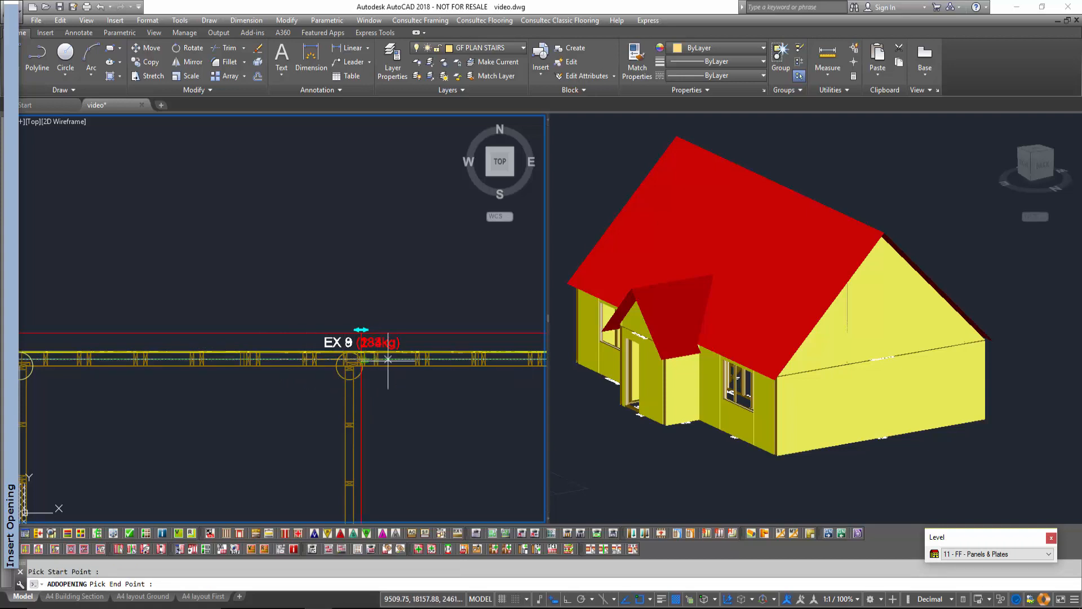
middle_click_drag(896, 478, 797, 471, "shift")
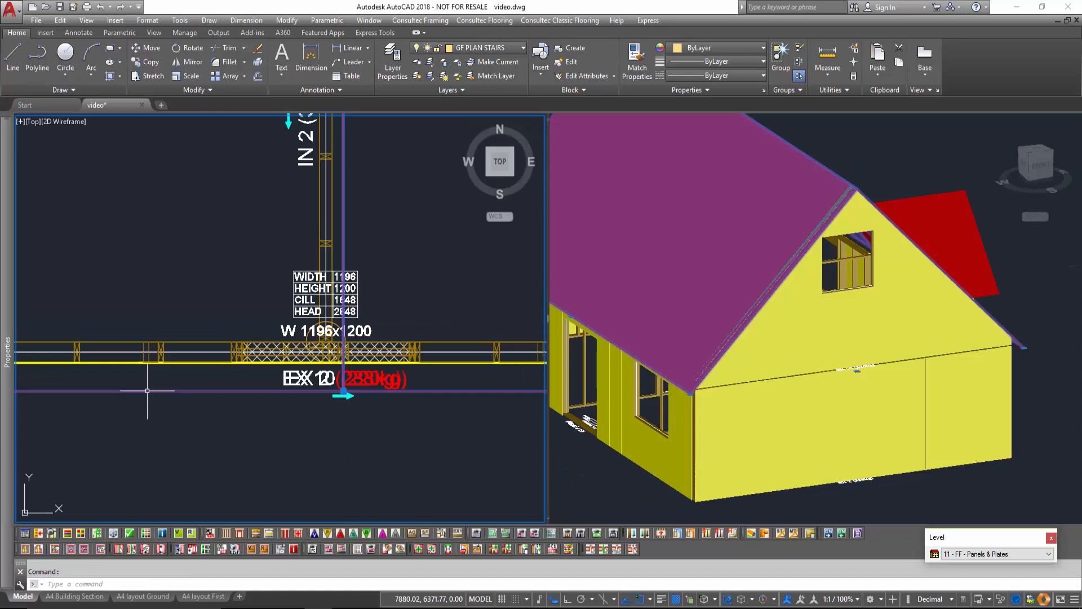
Step: Set both the left and right pitch of the main duo-pitch roof to 30
mouse_move(3, 391)
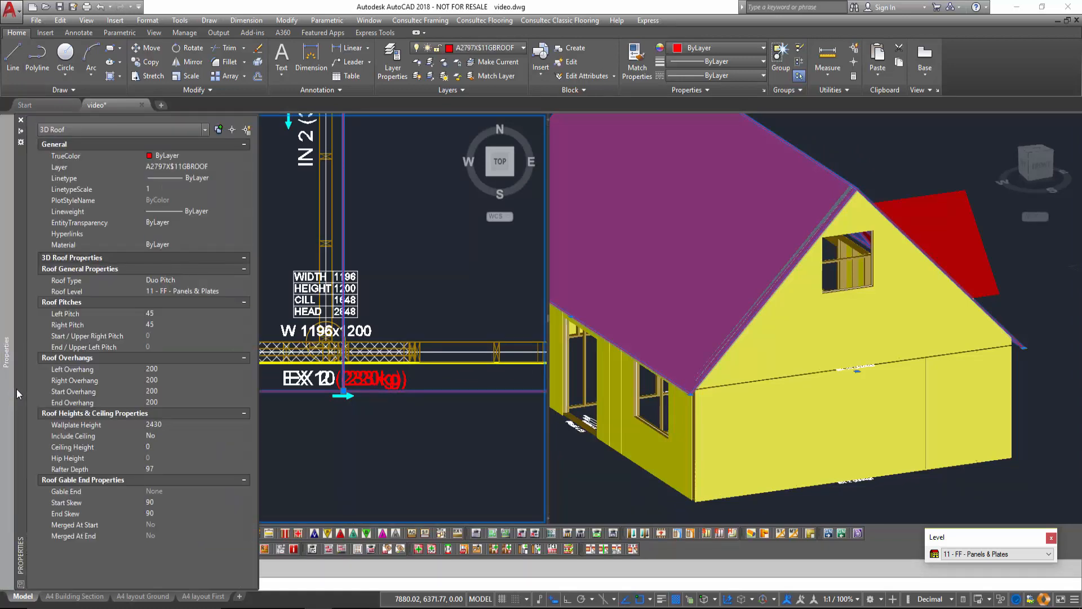
left_click(164, 312)
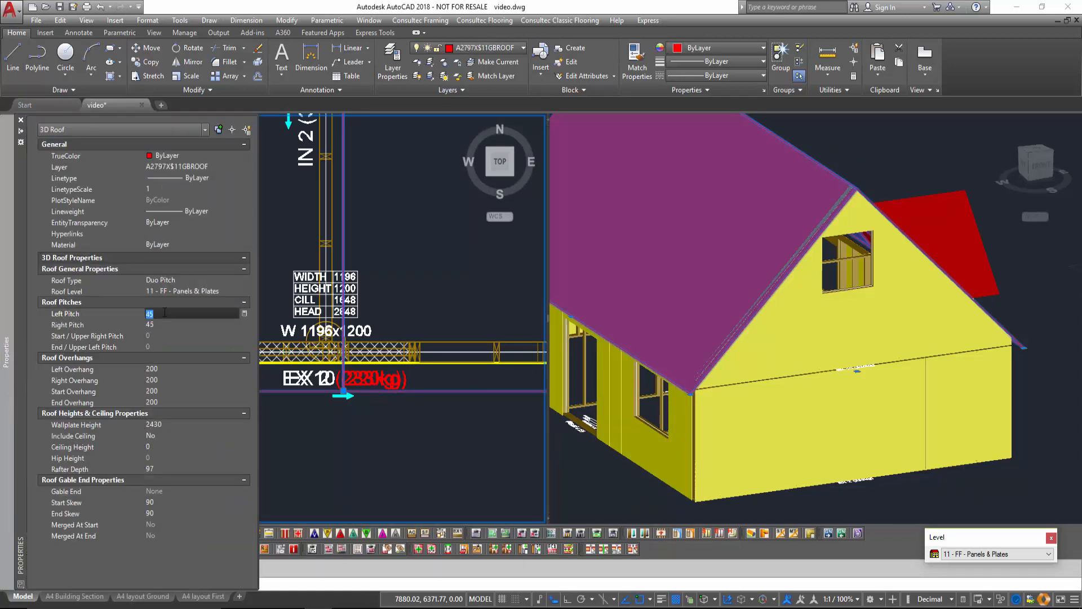
type("30")
key("Tab")
type("30")
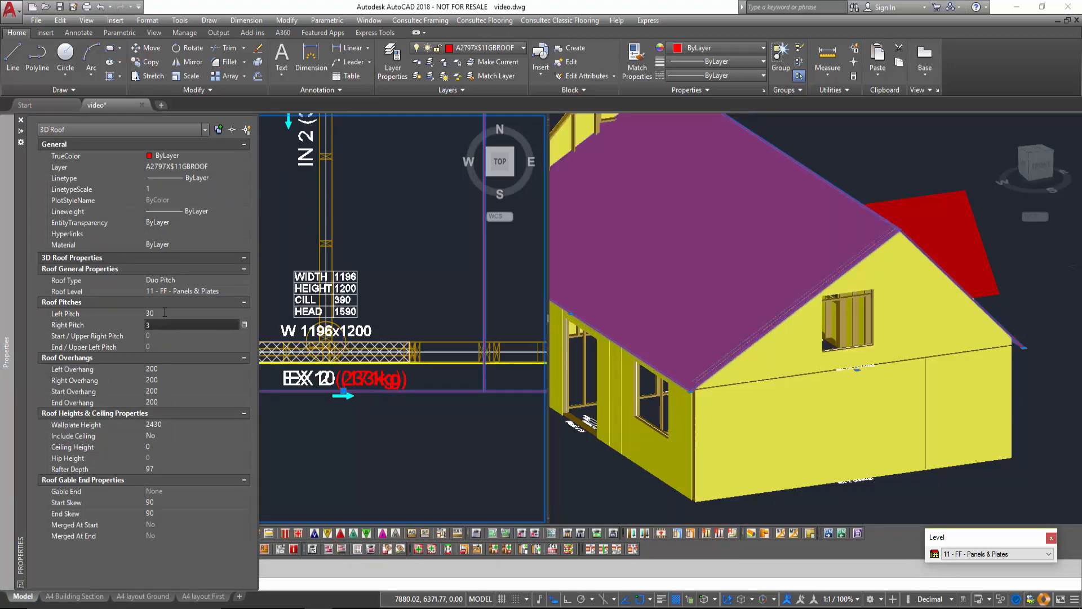
key("Tab")
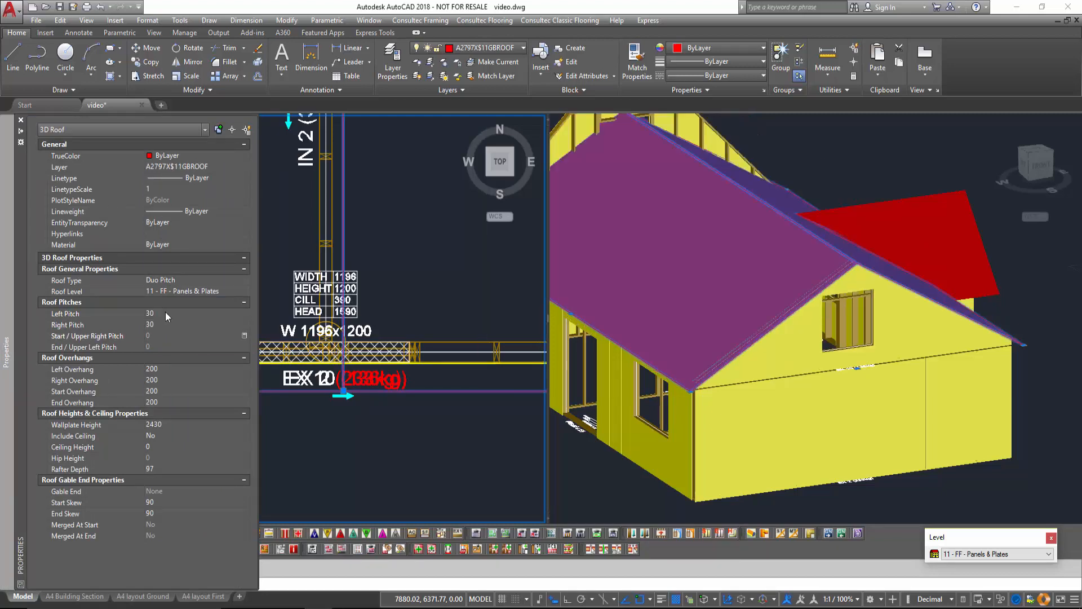
key("Escape")
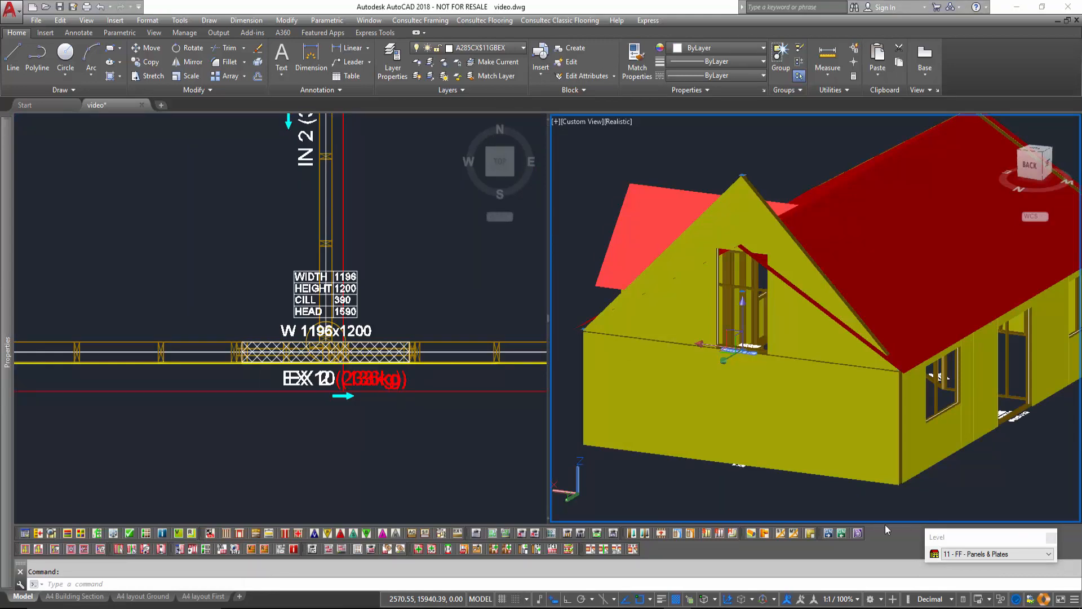
Step: Set the north gable frame's start and end pitches to match the 30-degree main roof
mouse_move(9, 251)
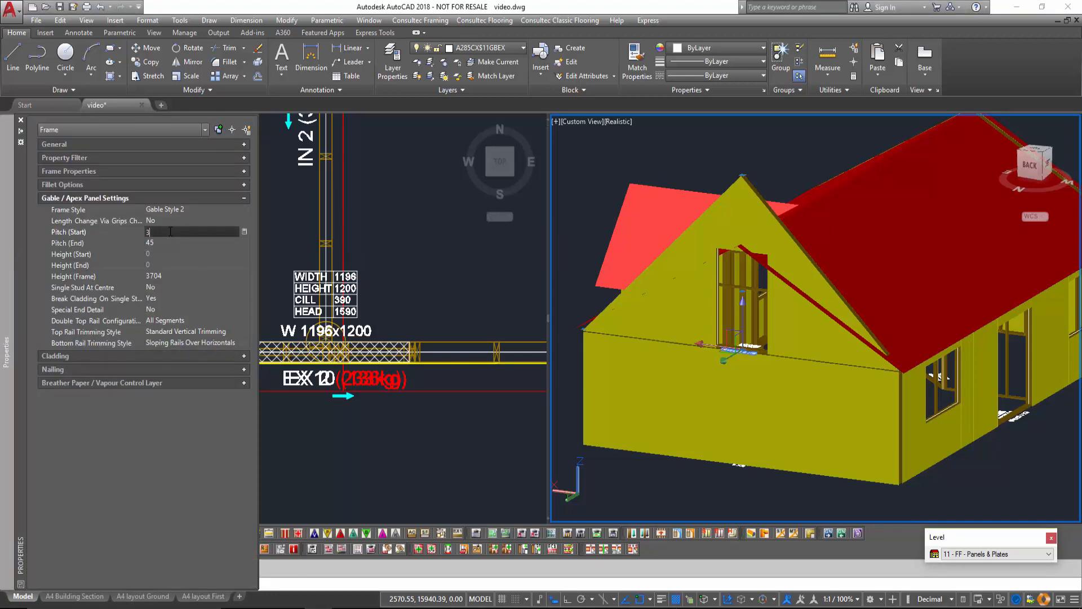
key("Escape")
middle_click_drag(750, 496, 807, 487, "shift")
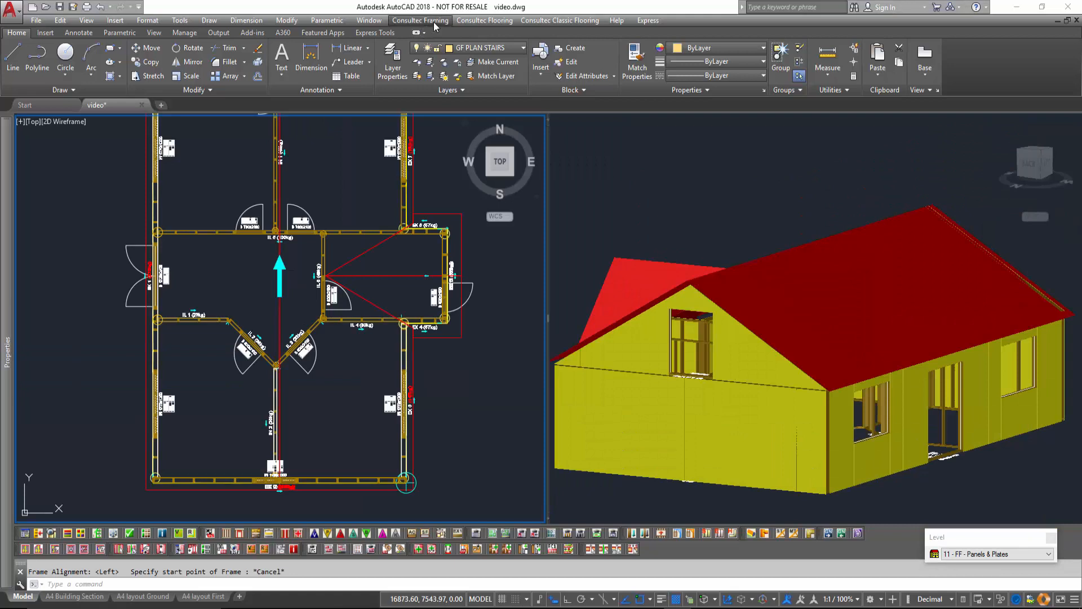
Step: Start inserting rectangular wall frames of type Internal LB with left alignment
left_click(434, 22)
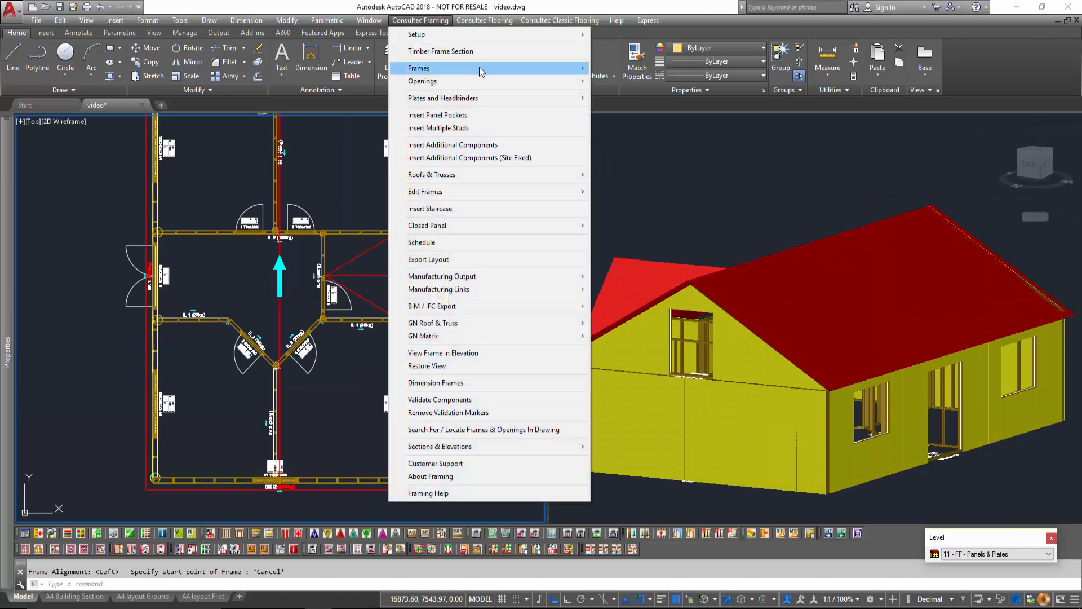
mouse_move(479, 68)
left_click(631, 85)
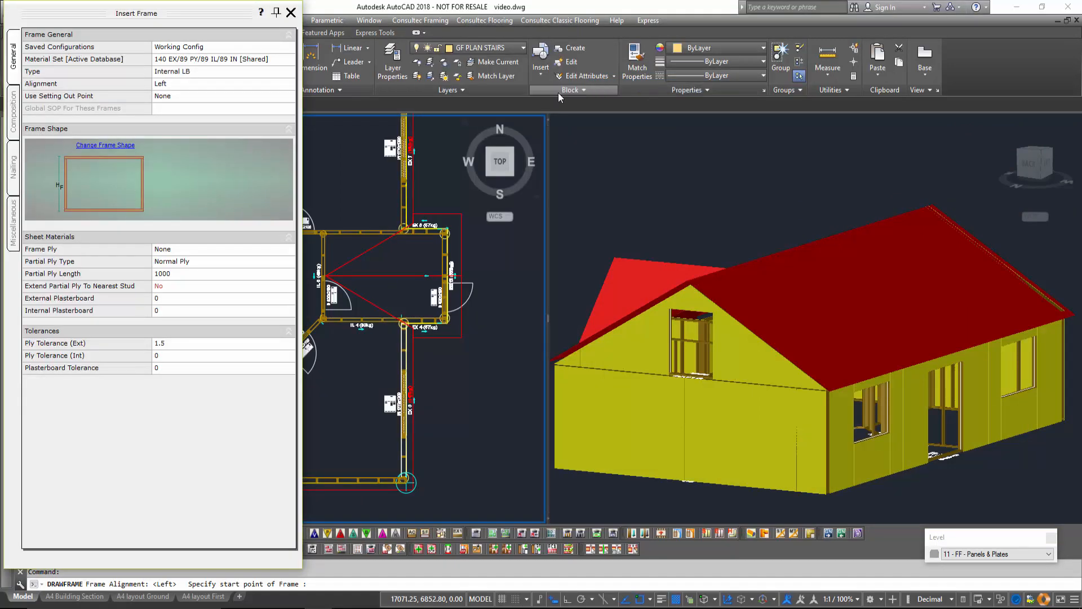
left_click(282, 72)
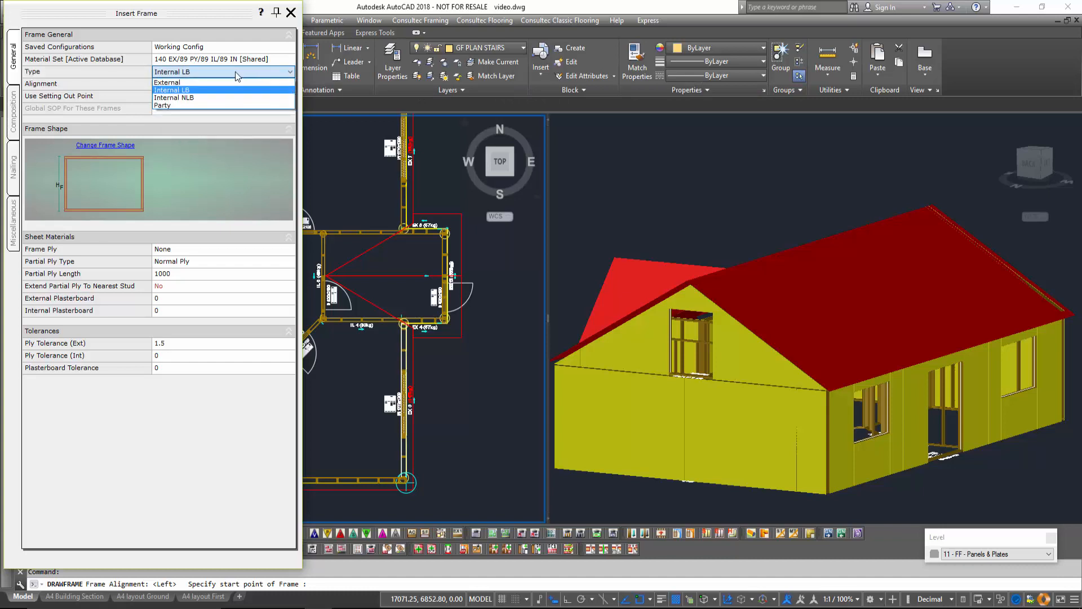
left_click(211, 92)
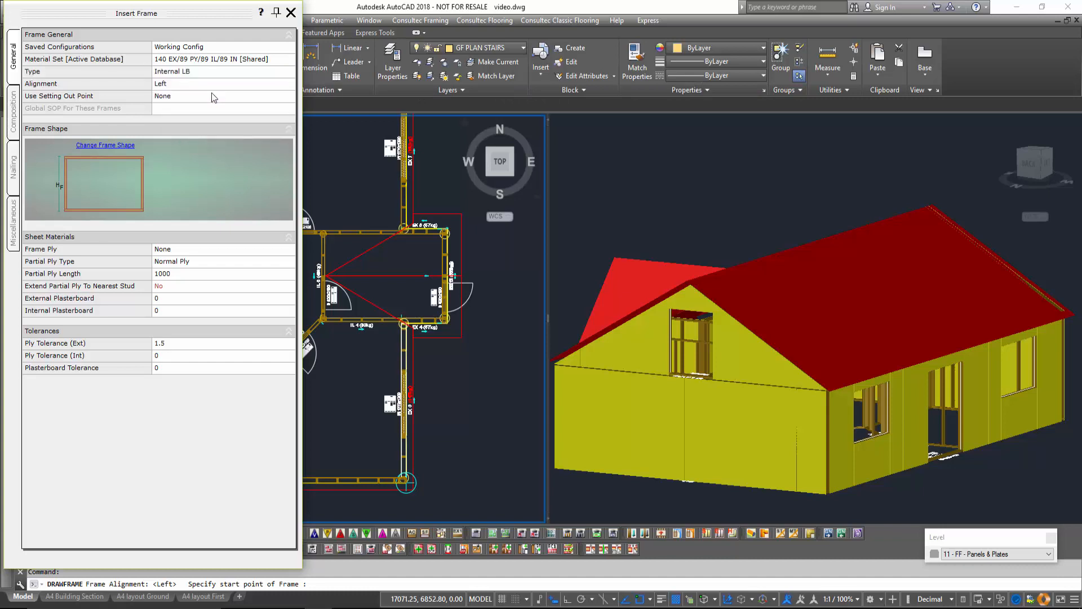
left_click(276, 13)
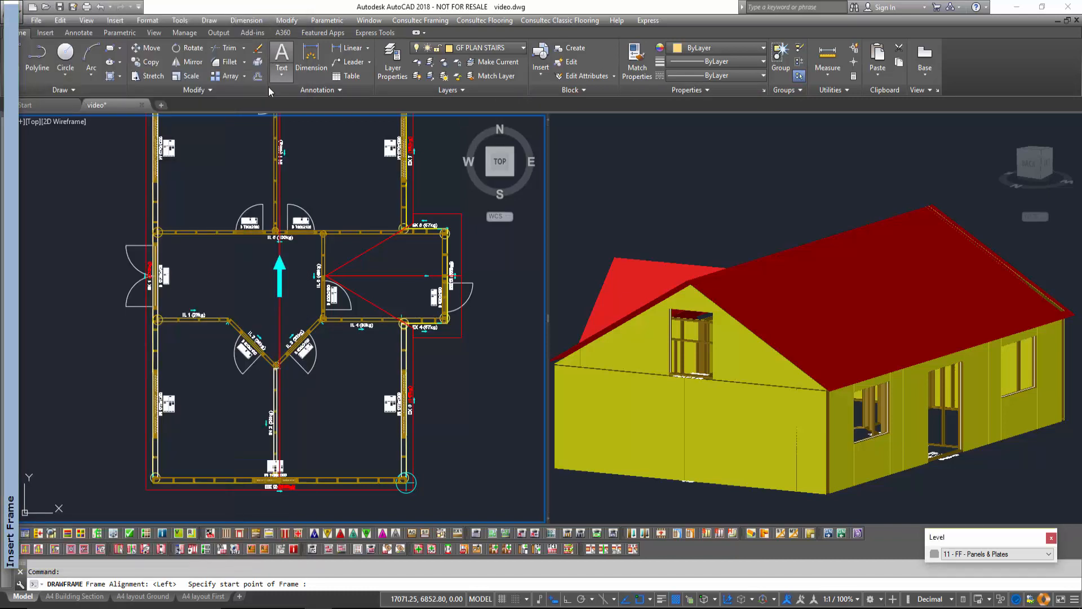
Step: Draw four internal frames as a closed rectangle around the middle of the house and set their external side outside the rectangle
left_click(230, 158)
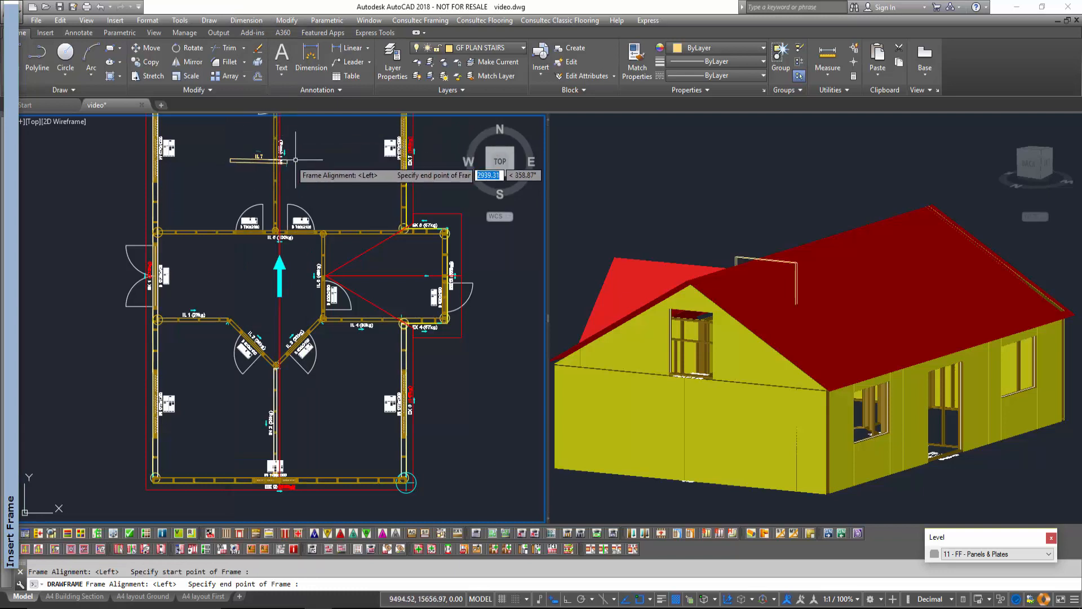
left_click(357, 155)
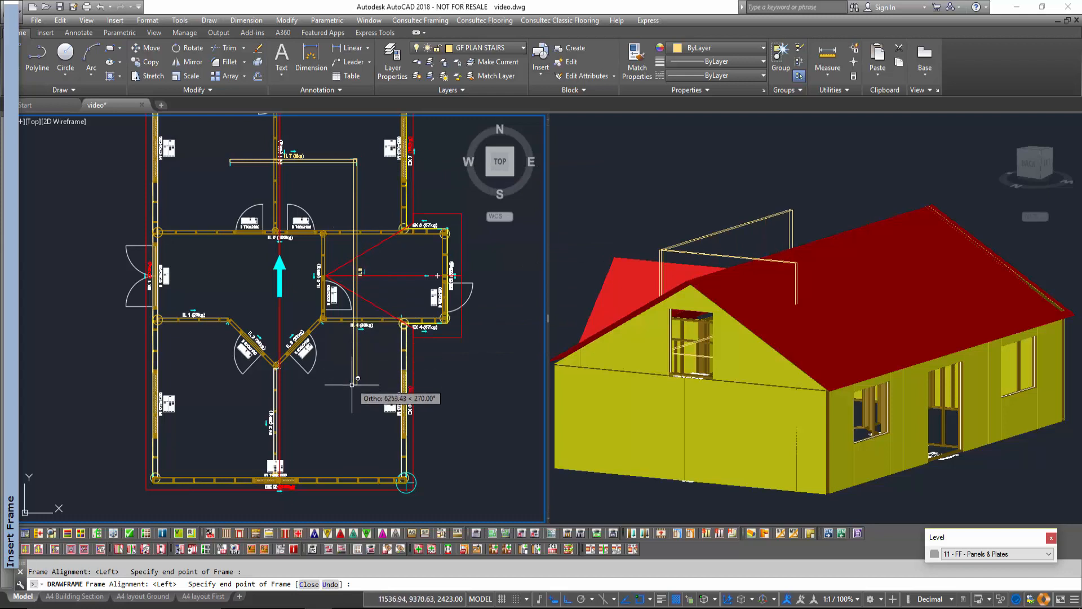
left_click(356, 403)
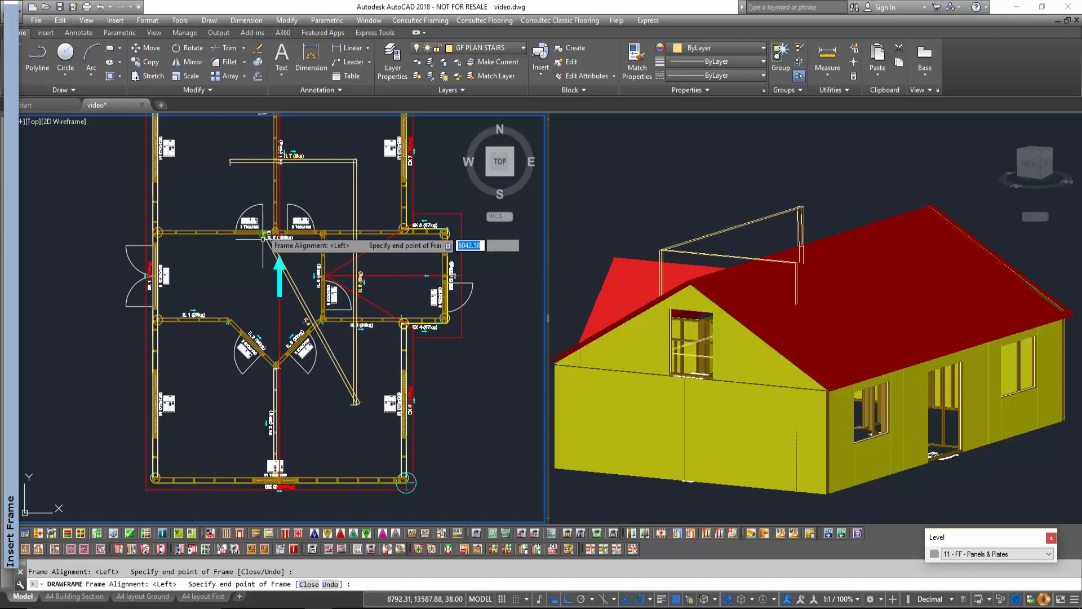
left_click(230, 403)
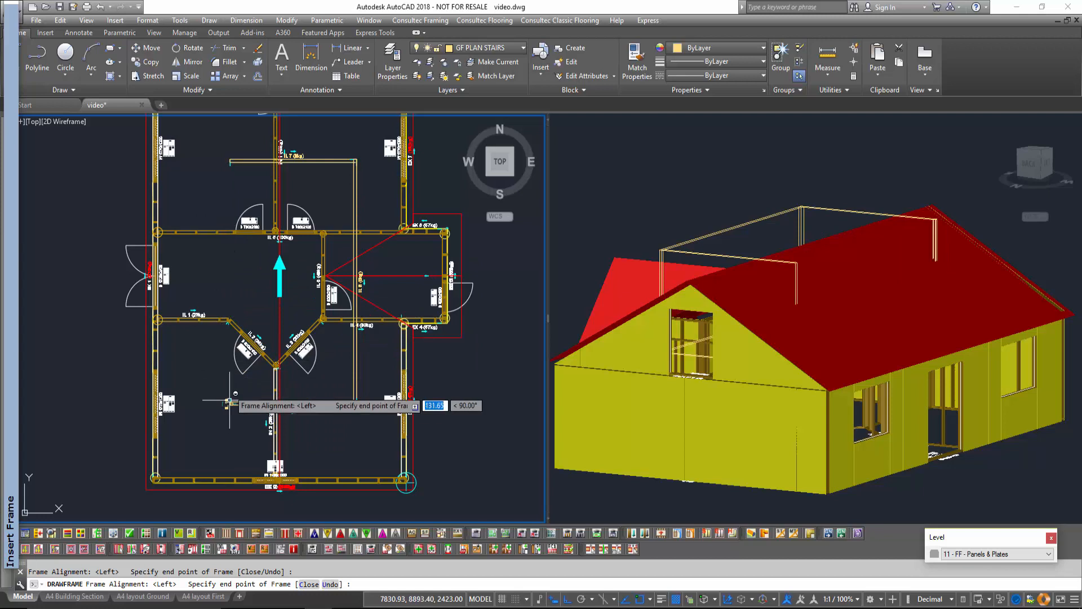
left_click(231, 163)
key("Return")
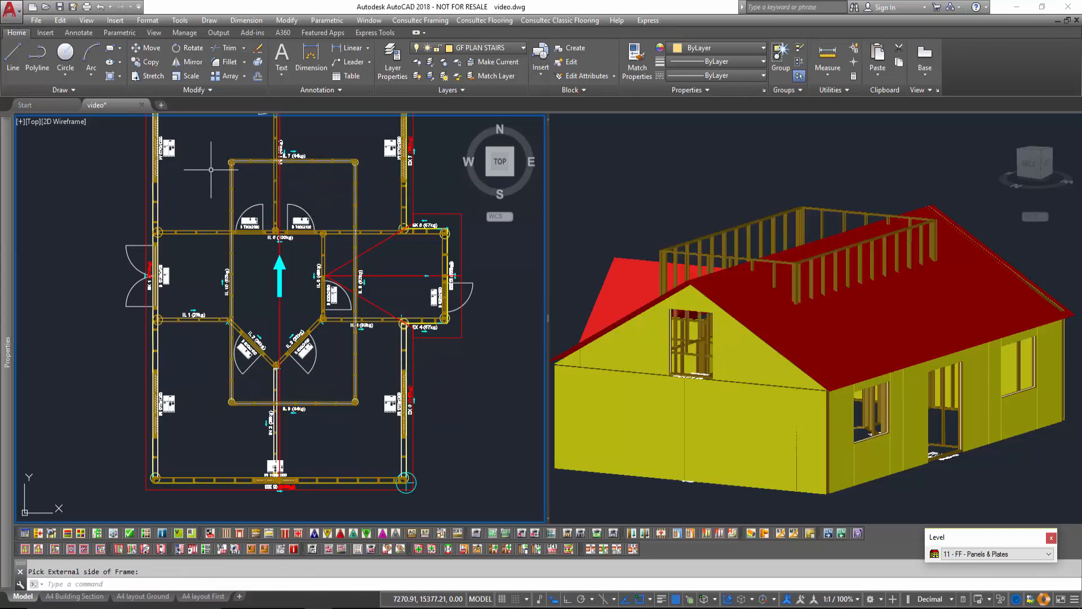
left_click(211, 169)
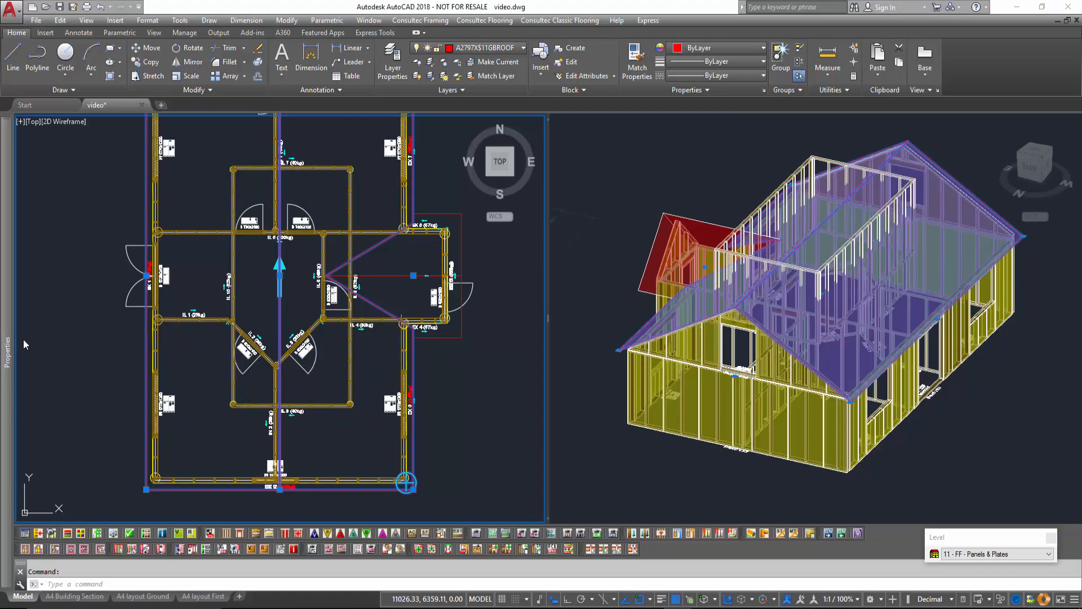
Step: Include a ceiling in the main roof and set its ceiling height to 1600
mouse_move(8, 343)
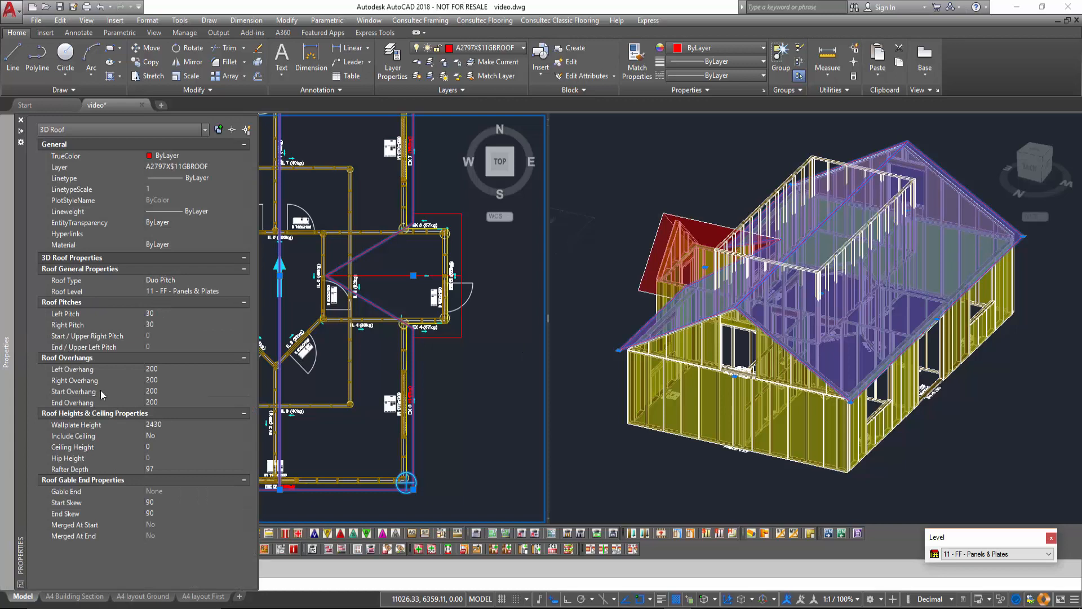
left_click(174, 434)
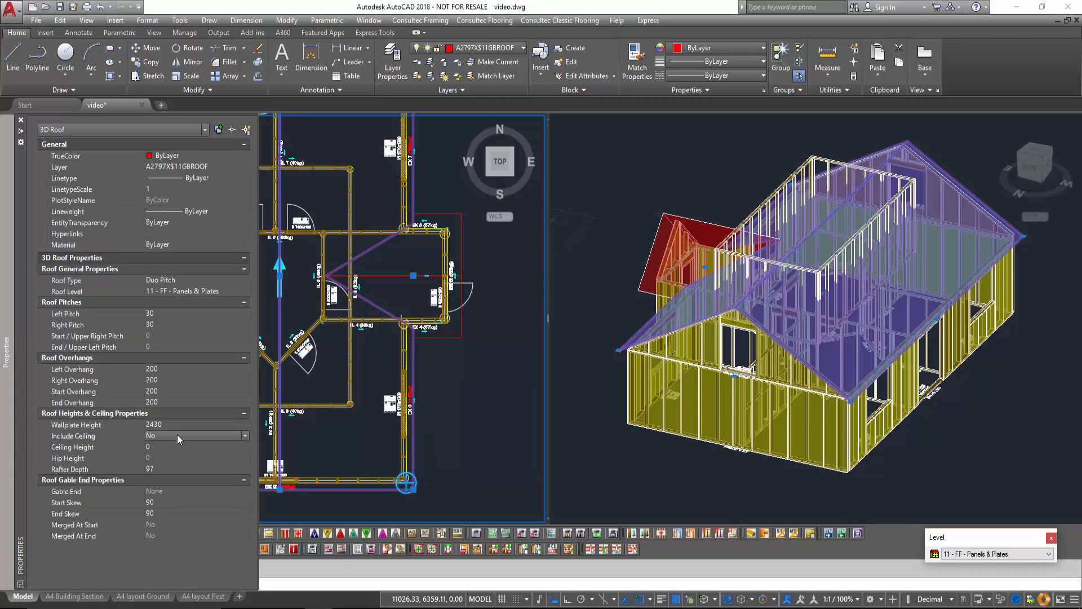
left_click(177, 436)
left_click(167, 449)
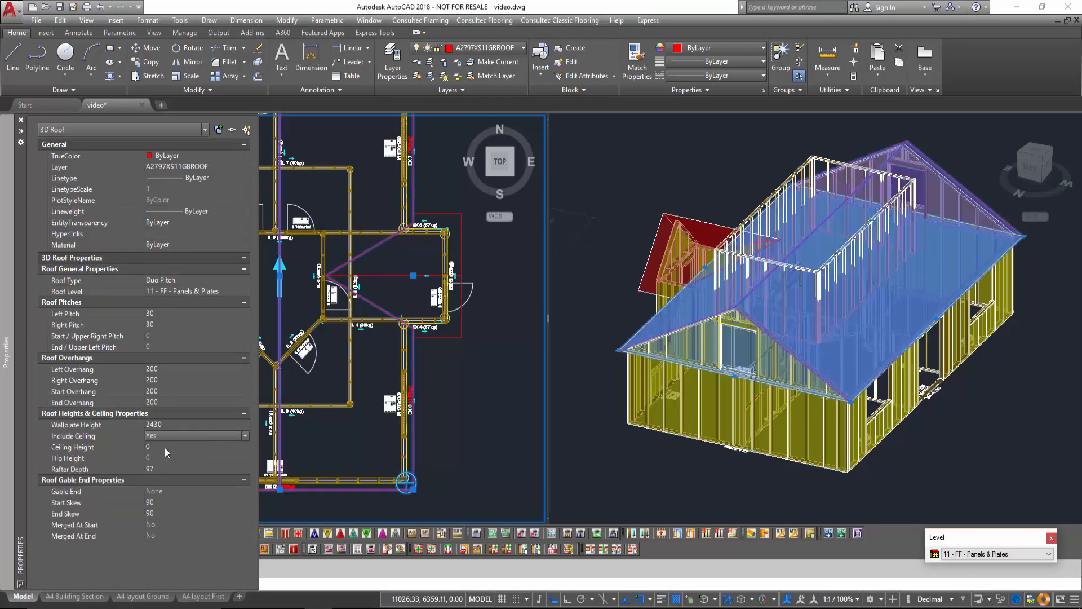
left_click(155, 447)
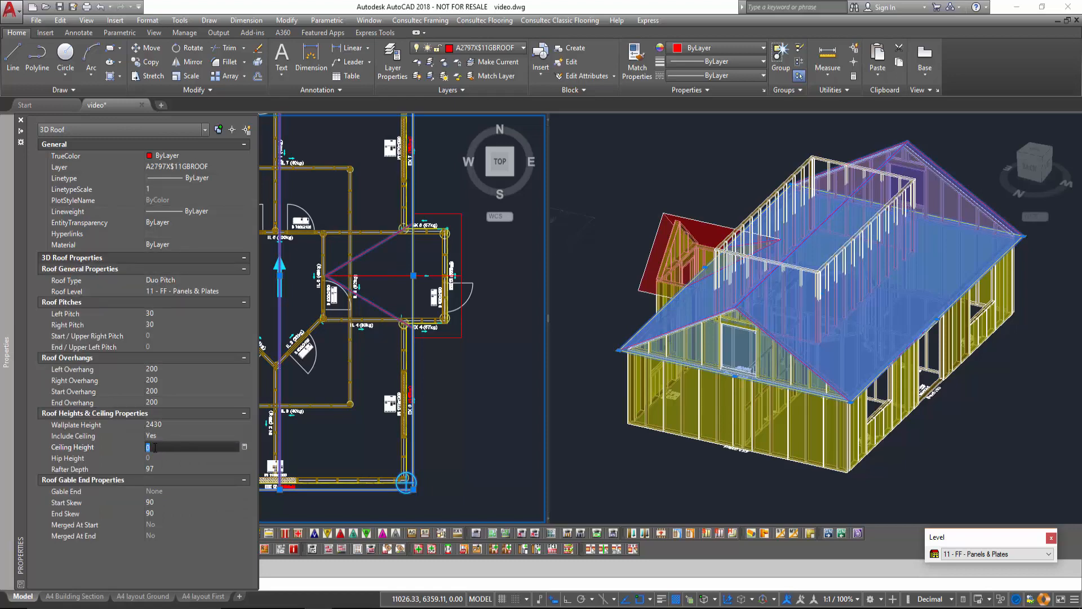
type("160")
type("0")
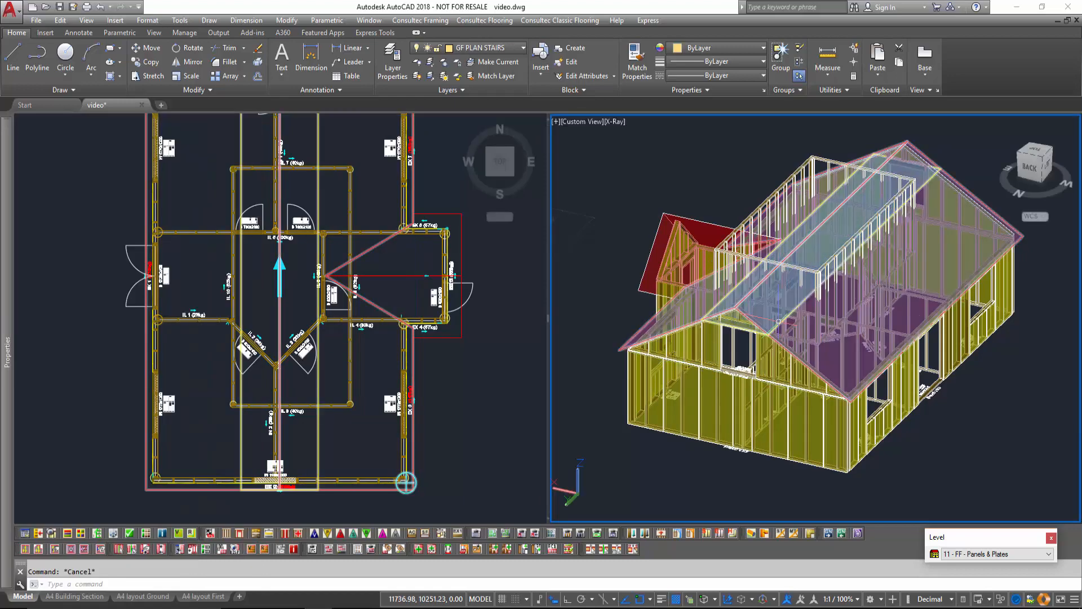
mouse_move(778, 321)
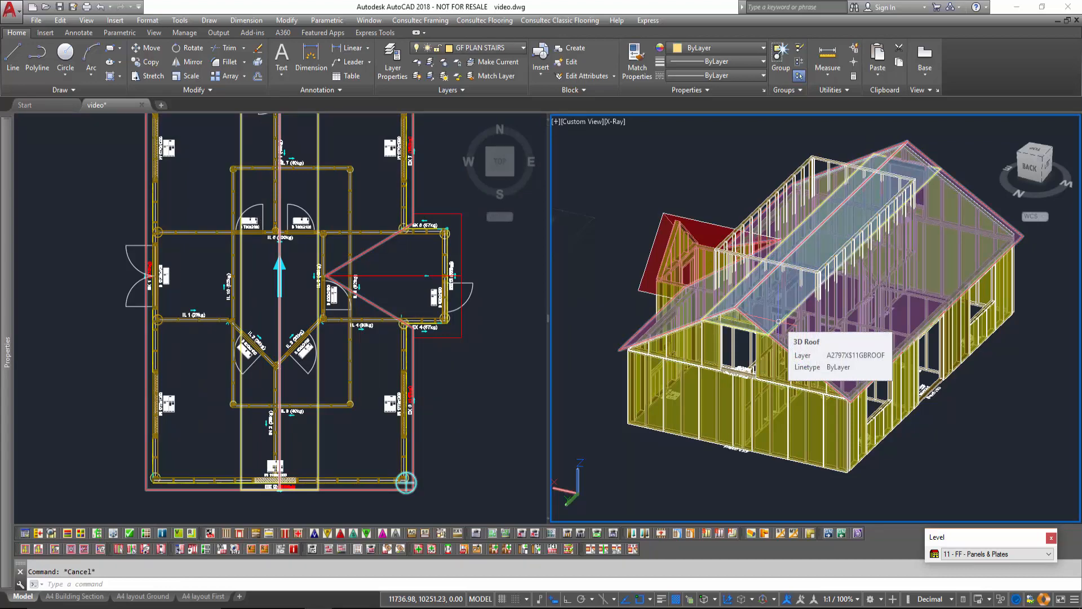
Step: Project the four upper-level internal frames to the top of the rafter and set them to include the ceiling
left_click(353, 442)
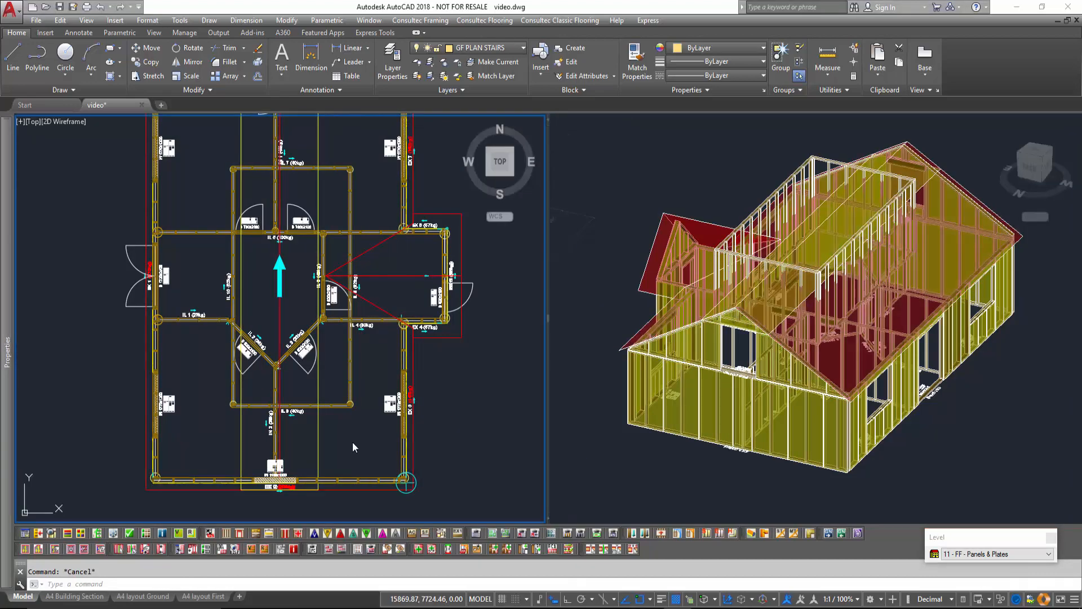
left_click(292, 411)
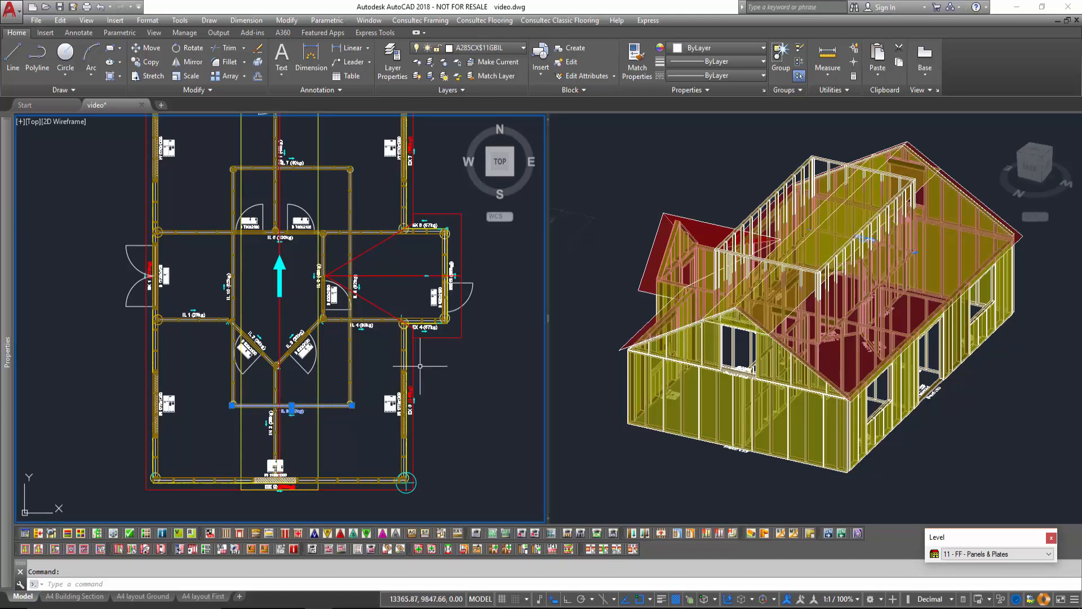
right_click(447, 351)
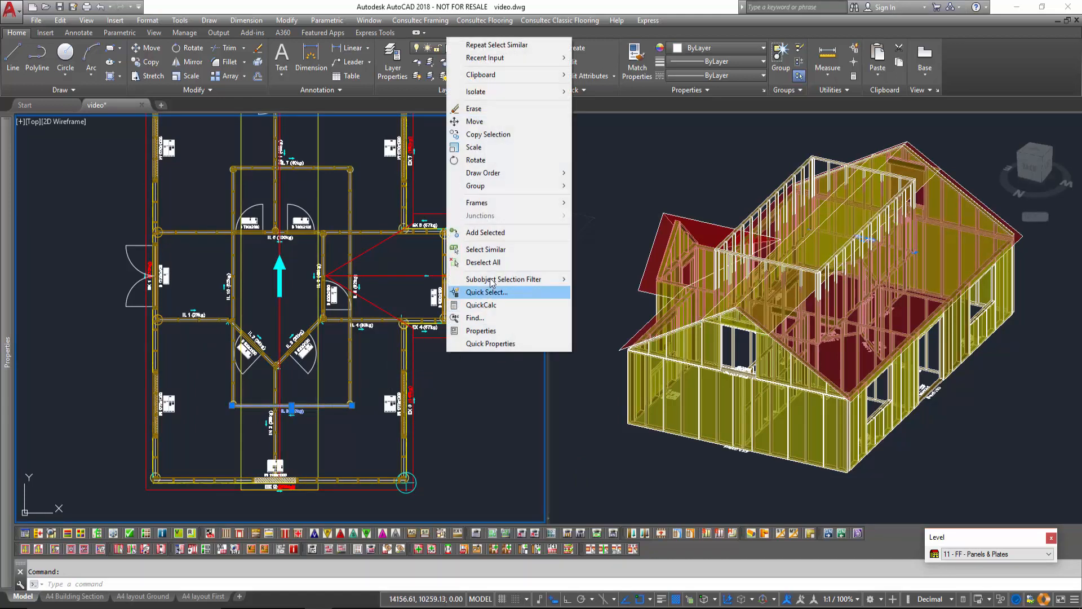
left_click(519, 250)
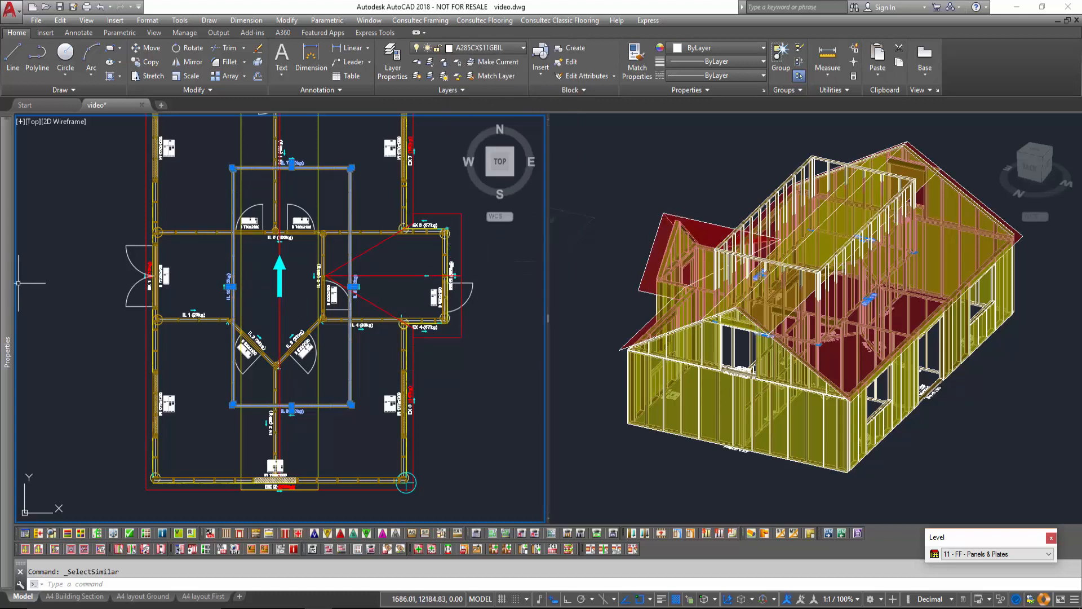
mouse_move(11, 283)
scroll(112, 319, "down", 12)
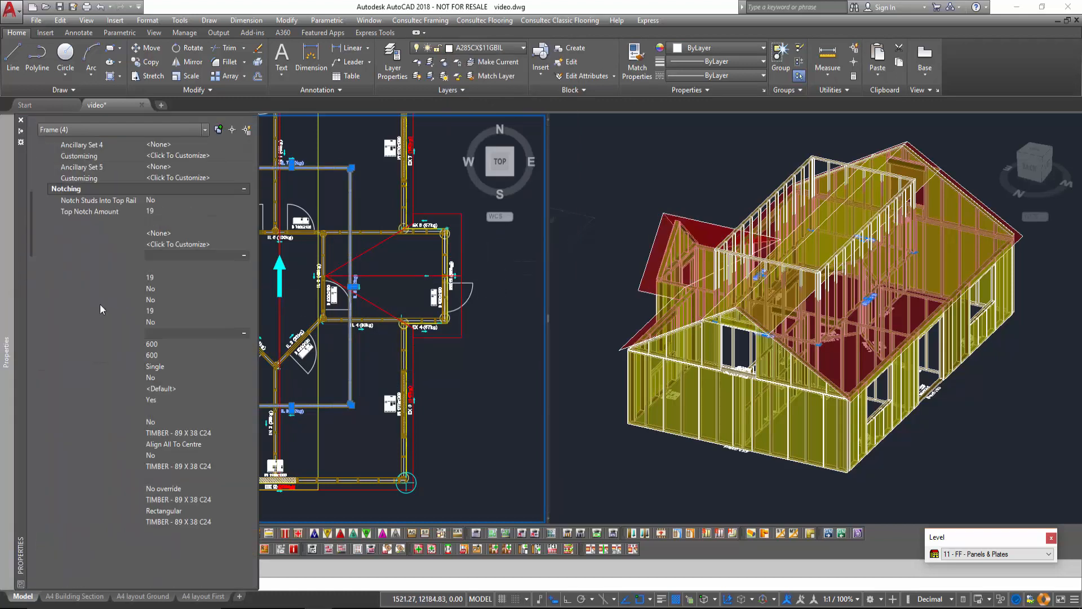
left_click(197, 433)
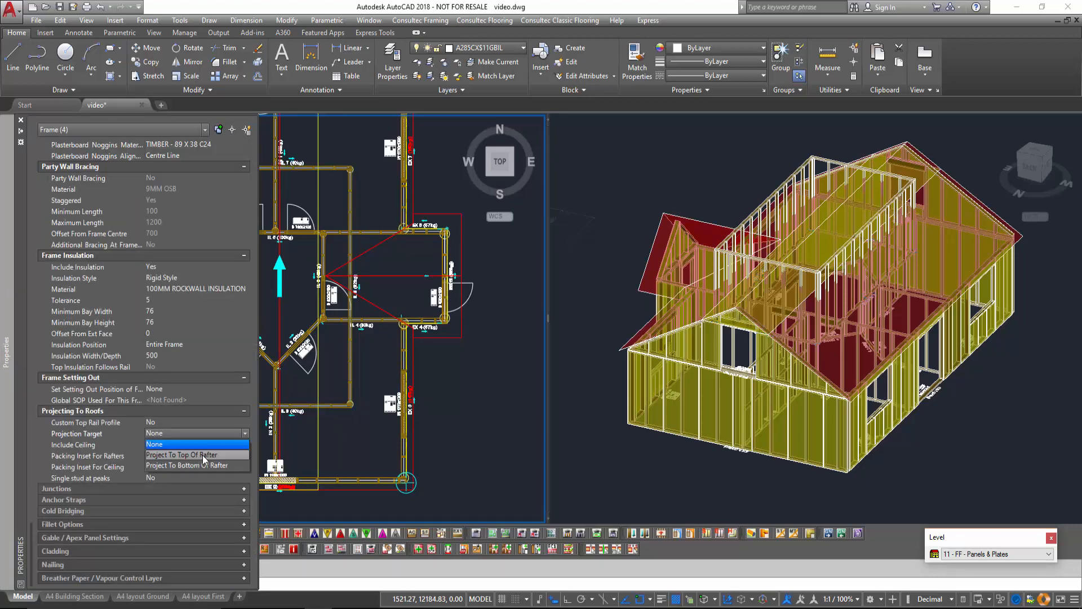
left_click(202, 455)
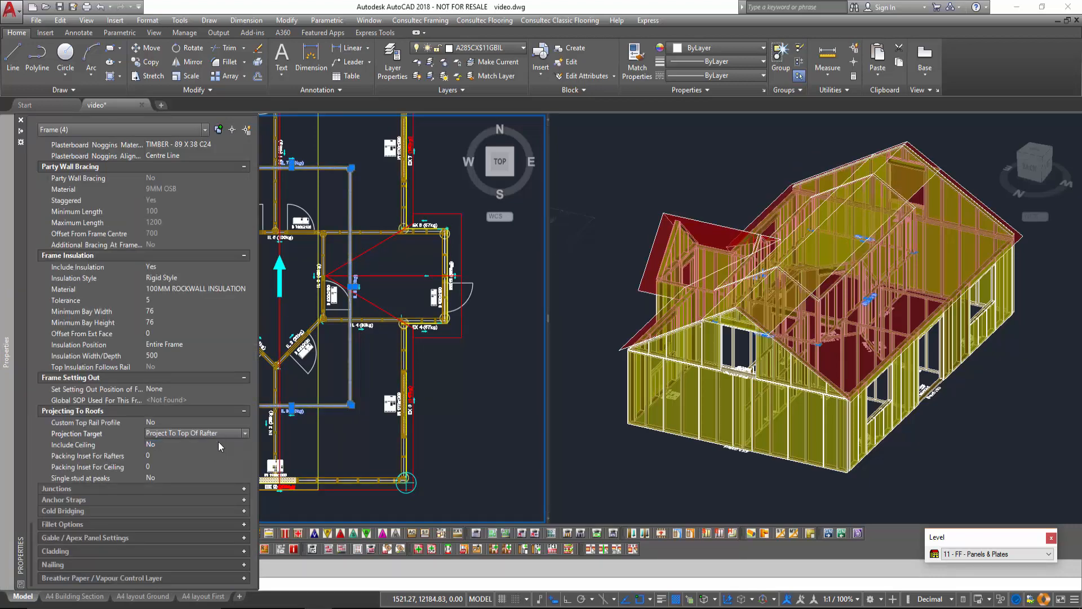
left_click(214, 445)
left_click(192, 455)
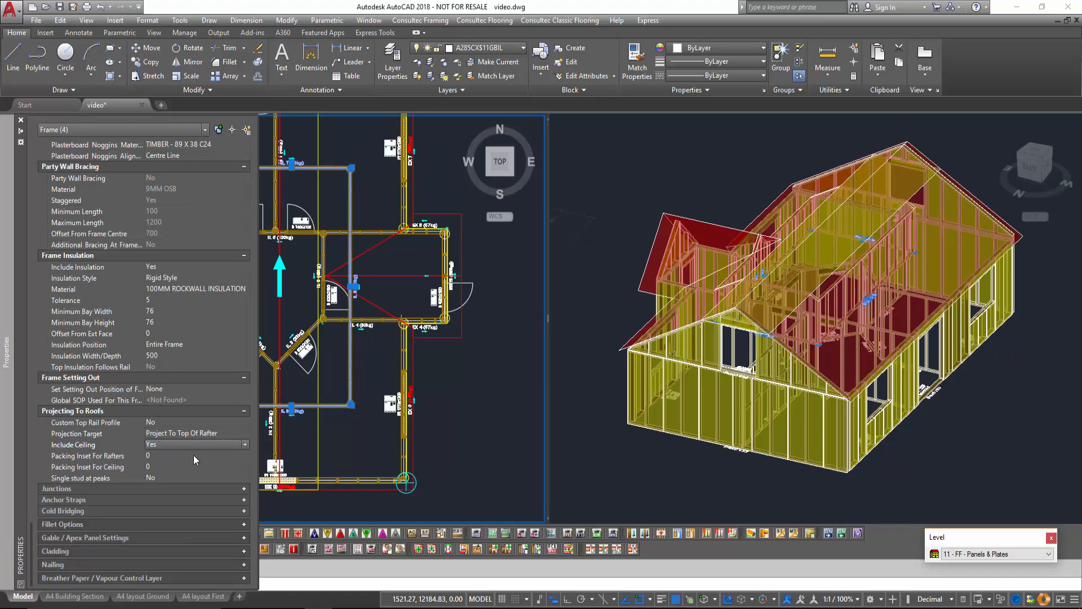
Step: Hide the ground-floor layer groups, from 01 - GF Headbinder through 02 - GF Floor Panels, and inspect the upper level in 3D
left_click(421, 20)
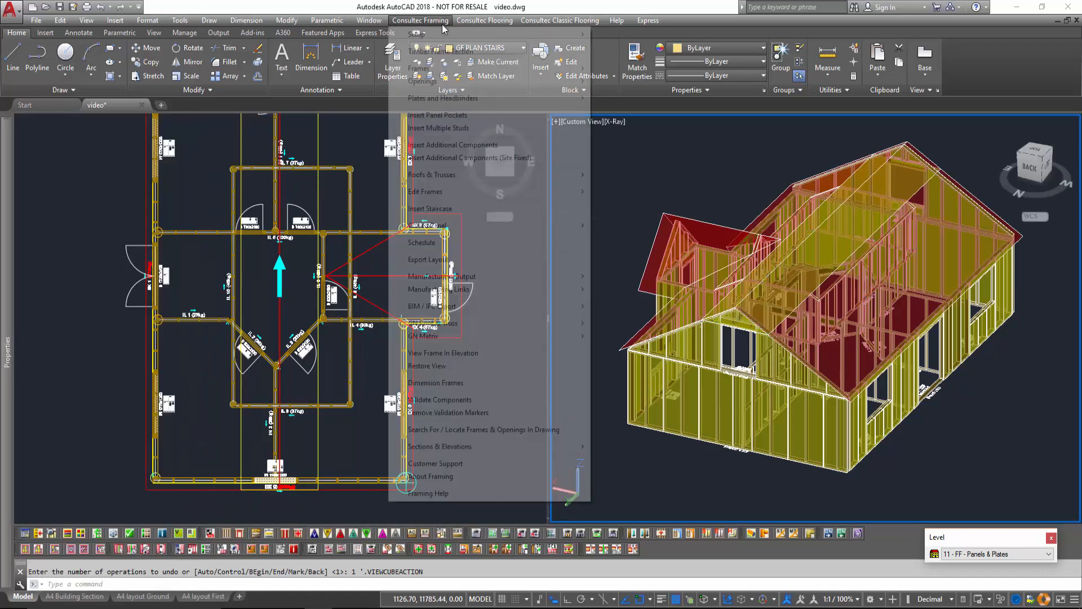
mouse_move(507, 32)
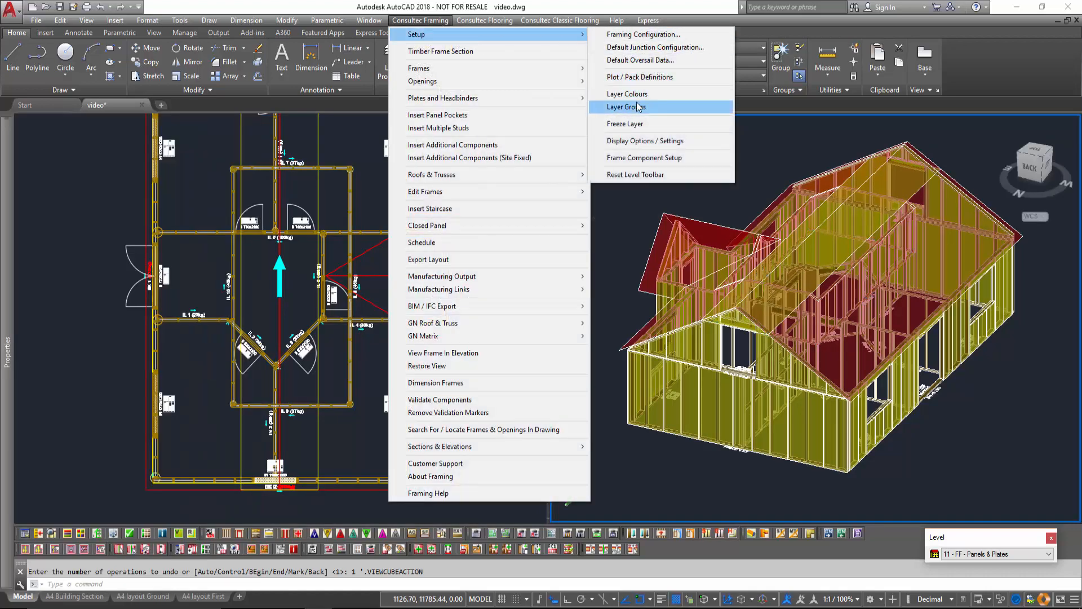
left_click(626, 107)
left_click_drag(465, 245, 465, 196)
left_click(626, 307)
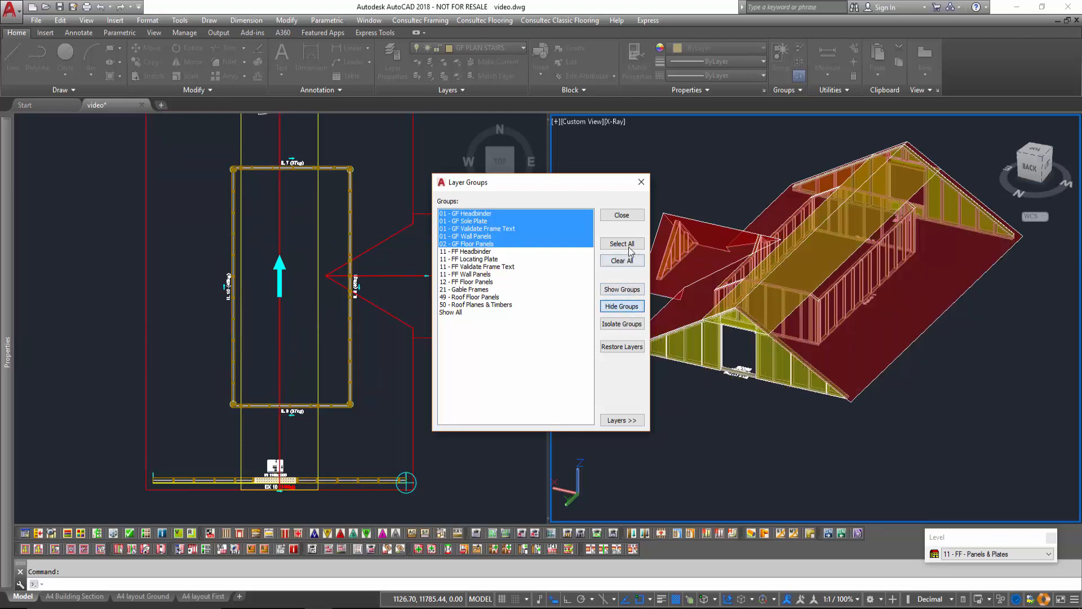
left_click(641, 182)
middle_click_drag(947, 420, 958, 452, "shift")
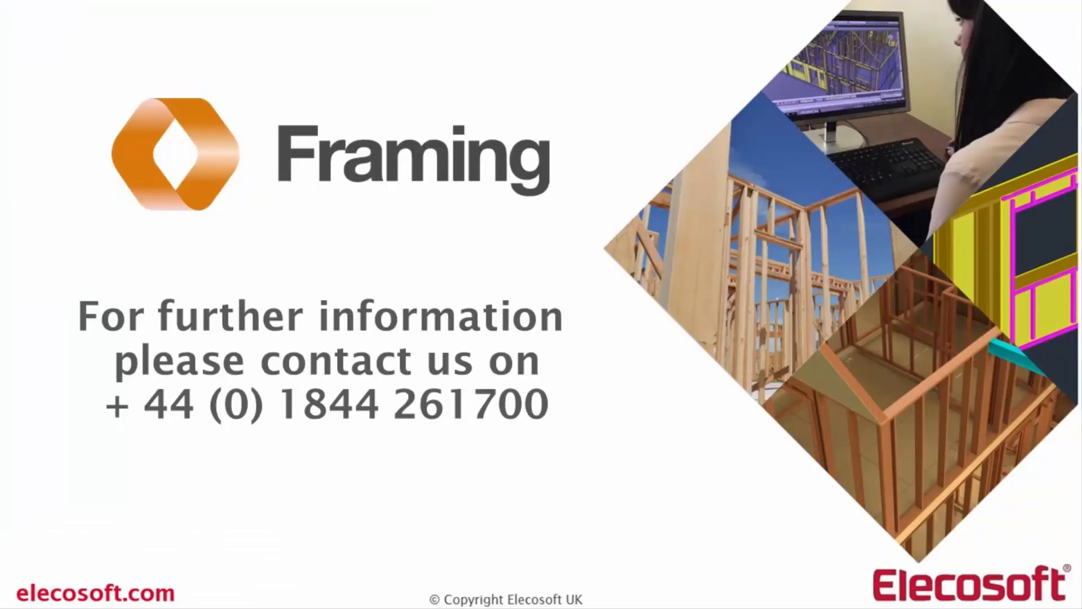